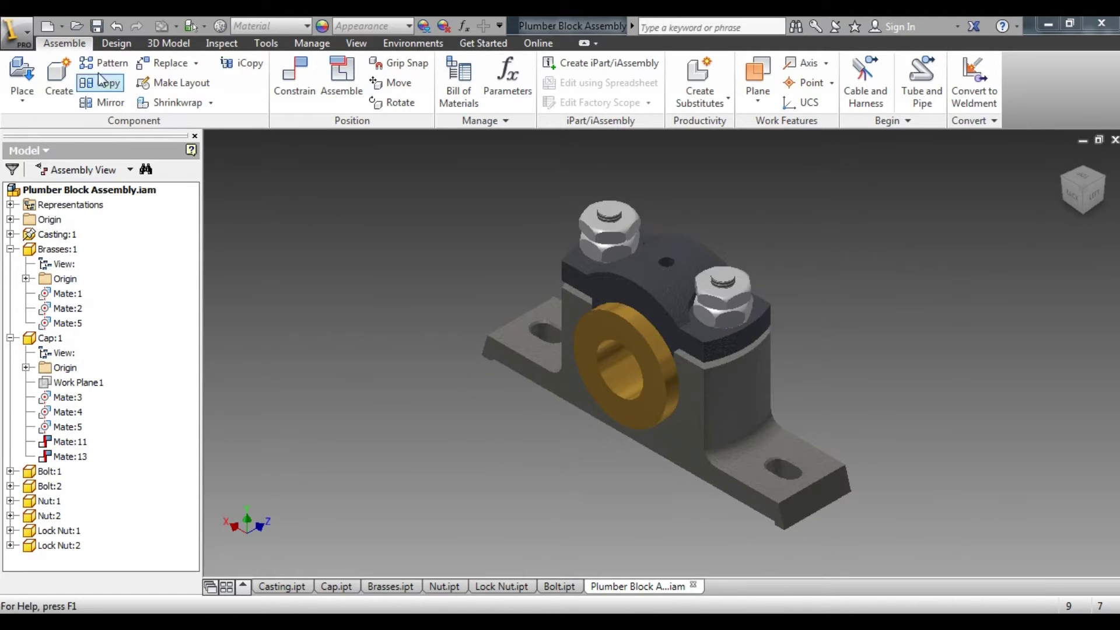
Create a new drawing from the Standard.idw template.
{"action": "left_click", "coordinate": [55, 27]}
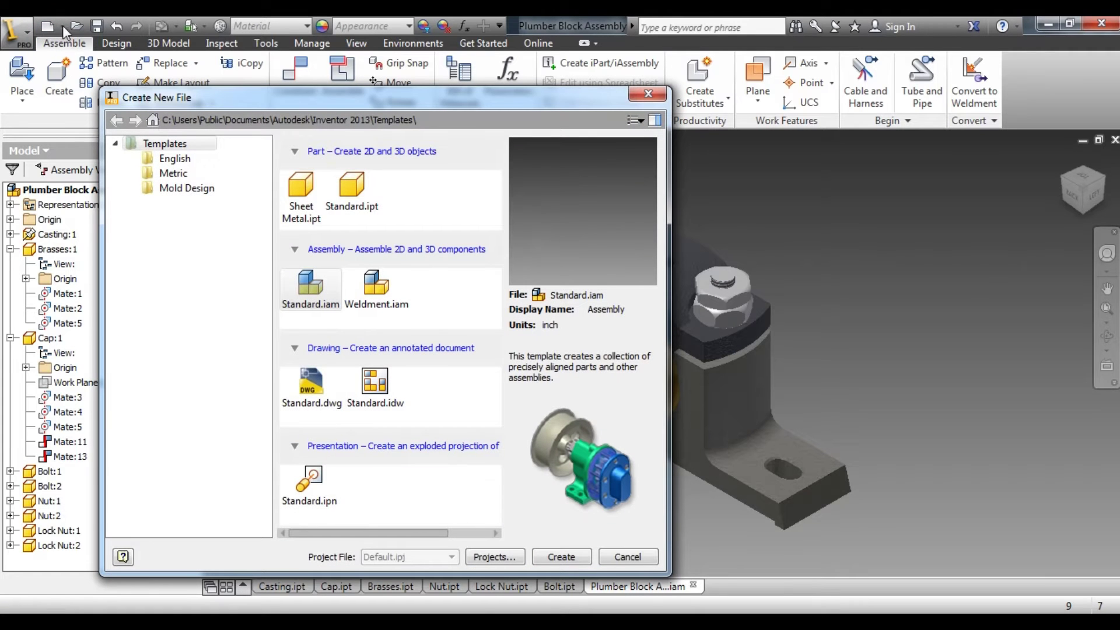
{"action": "double_click", "coordinate": [374, 394]}
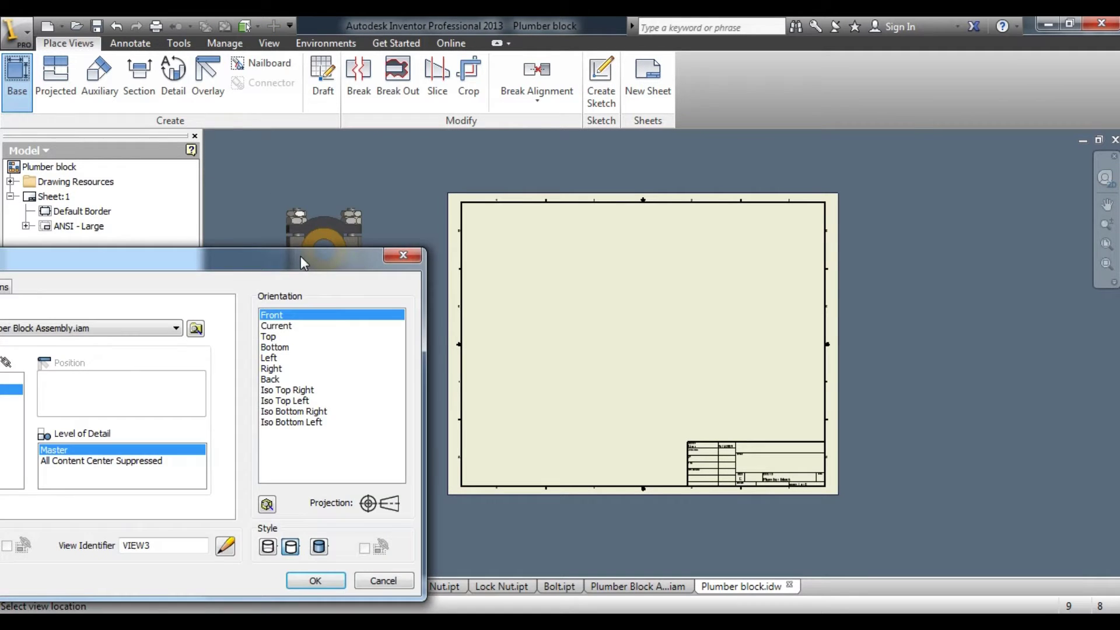
Place a Top-orientation base view of the Plumber Block assembly on the sheet, without projected views.
{"action": "left_click_drag", "start_coordinate": [300, 256], "coordinate": [321, 200]}
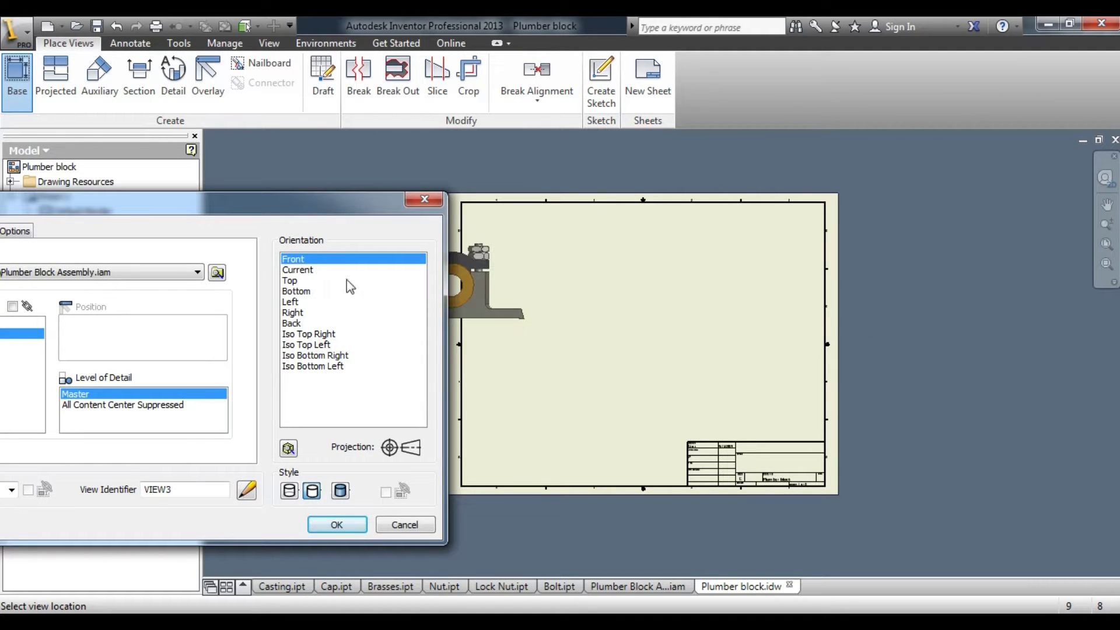
{"action": "left_click", "coordinate": [291, 283]}
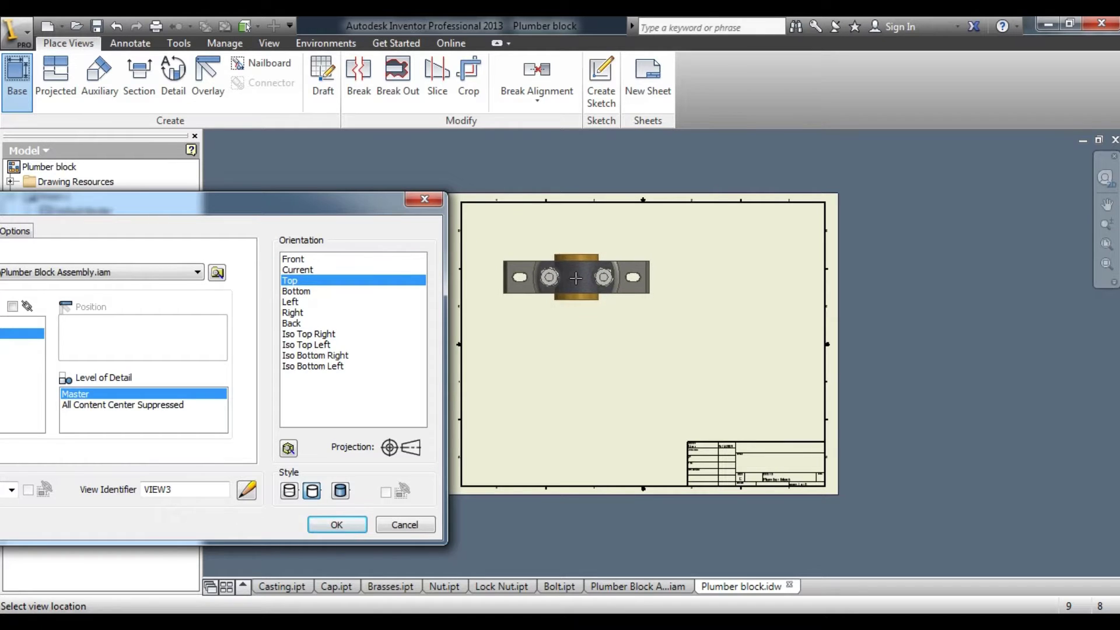
{"action": "left_click", "coordinate": [579, 279]}
{"action": "right_click", "coordinate": [600, 359]}
{"action": "left_click", "coordinate": [658, 358]}
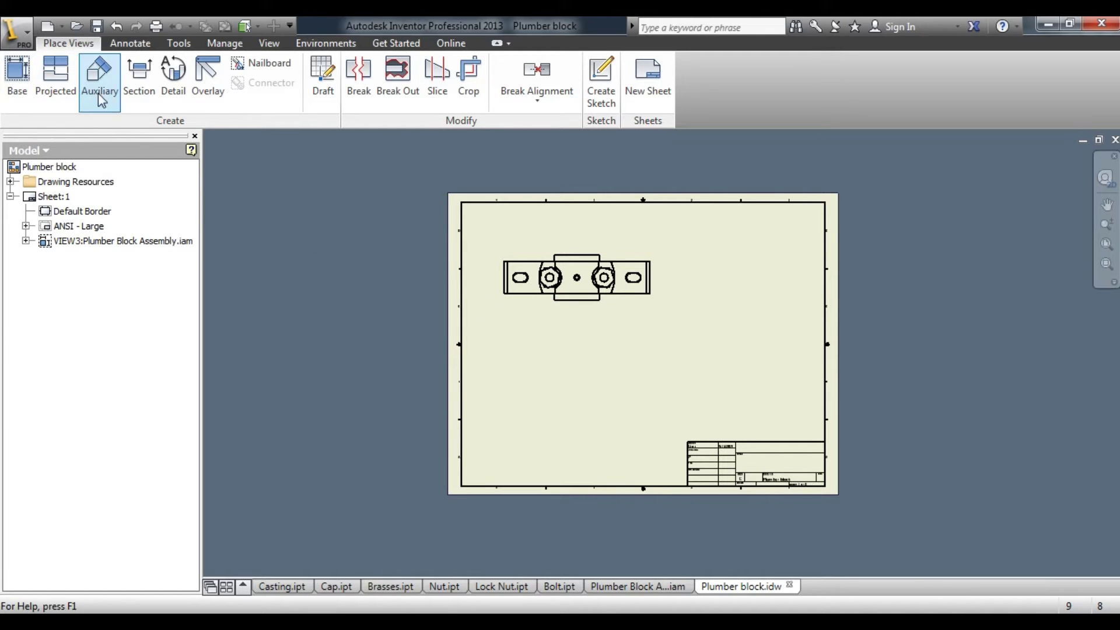
Define a full section line across the top view from its left edge to its right edge.
{"action": "left_click", "coordinate": [137, 96]}
{"action": "scroll", "coordinate": [508, 254], "scroll_direction": "up", "scroll_amount": 3}
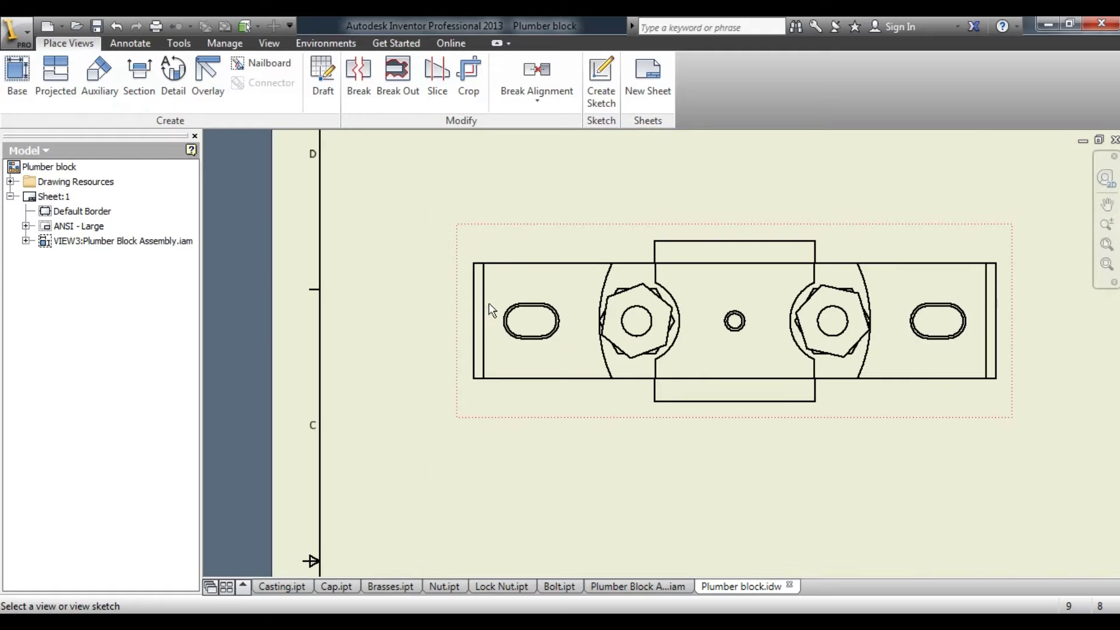
{"action": "left_click", "coordinate": [498, 238]}
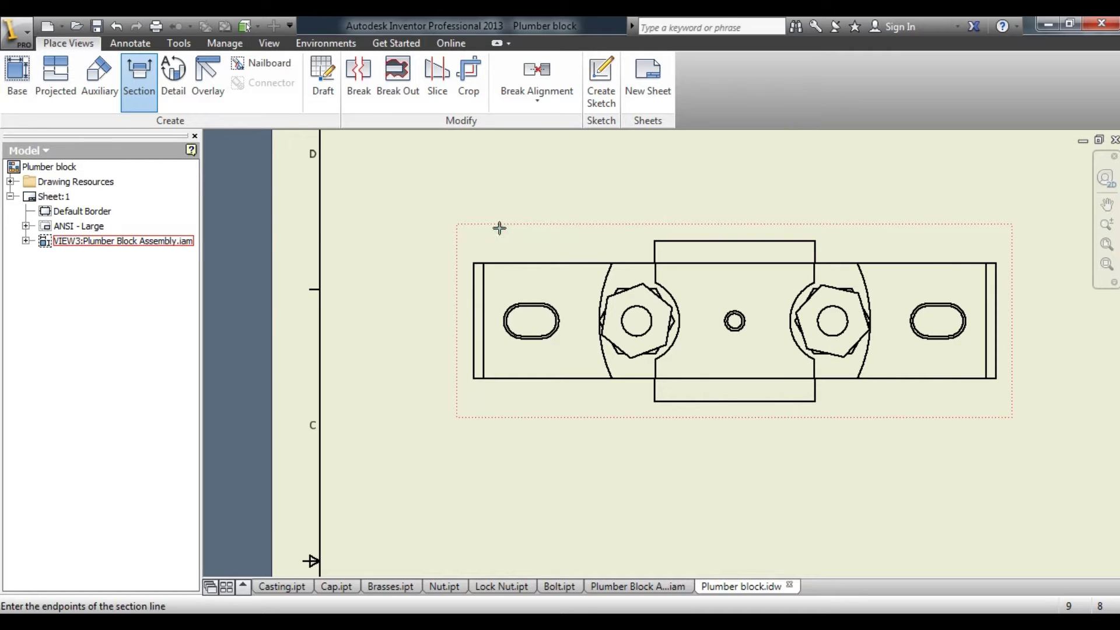
{"action": "left_click", "coordinate": [473, 321]}
{"action": "scroll", "coordinate": [362, 333], "scroll_direction": "down", "scroll_amount": 3}
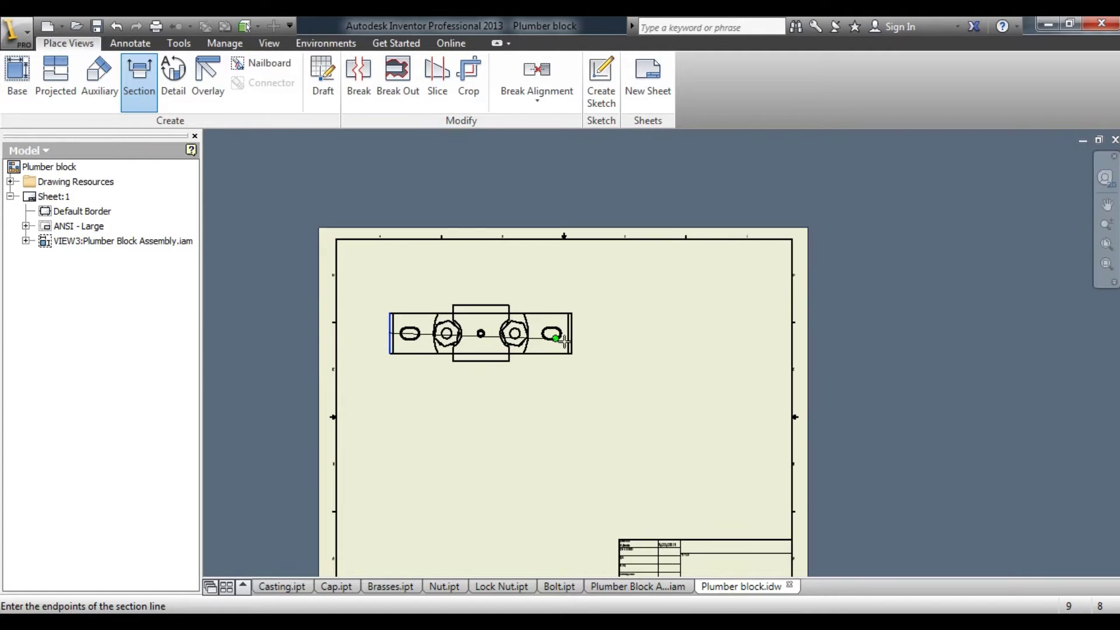
{"action": "scroll", "coordinate": [574, 342], "scroll_direction": "up", "scroll_amount": 4}
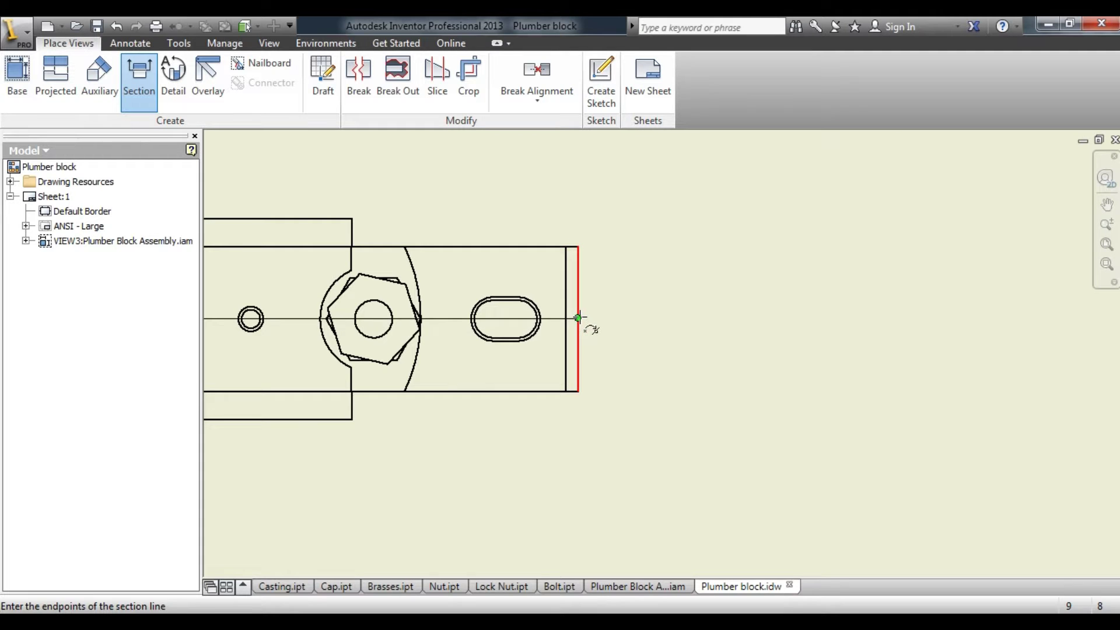
{"action": "left_click", "coordinate": [578, 318]}
{"action": "right_click", "coordinate": [675, 317]}
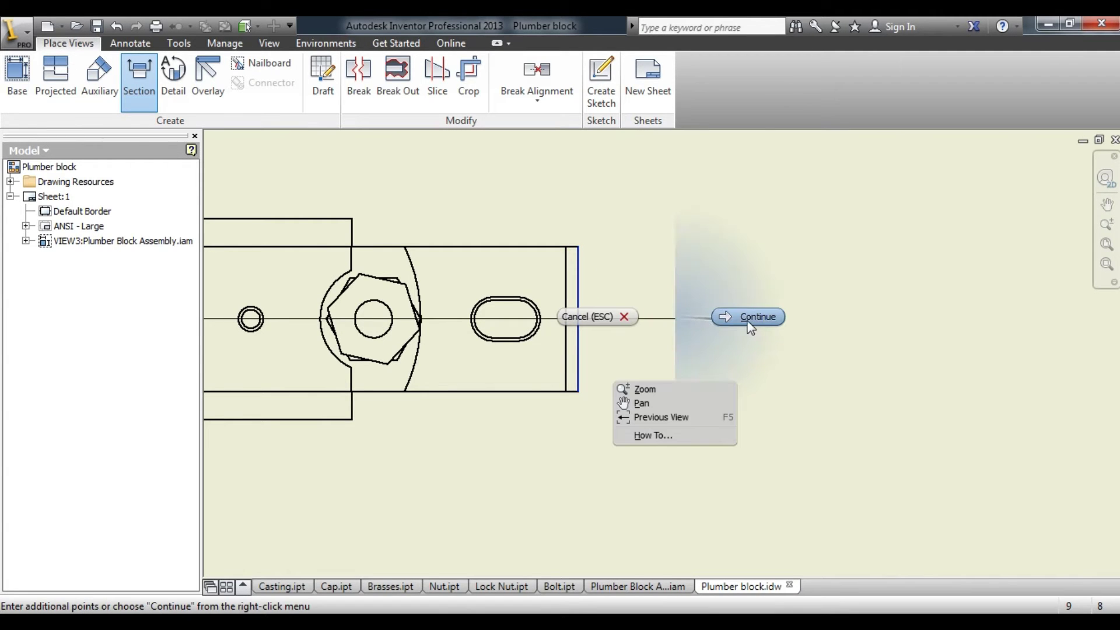
{"action": "left_click", "coordinate": [744, 319]}
{"action": "scroll", "coordinate": [752, 325], "scroll_direction": "down", "scroll_amount": 4}
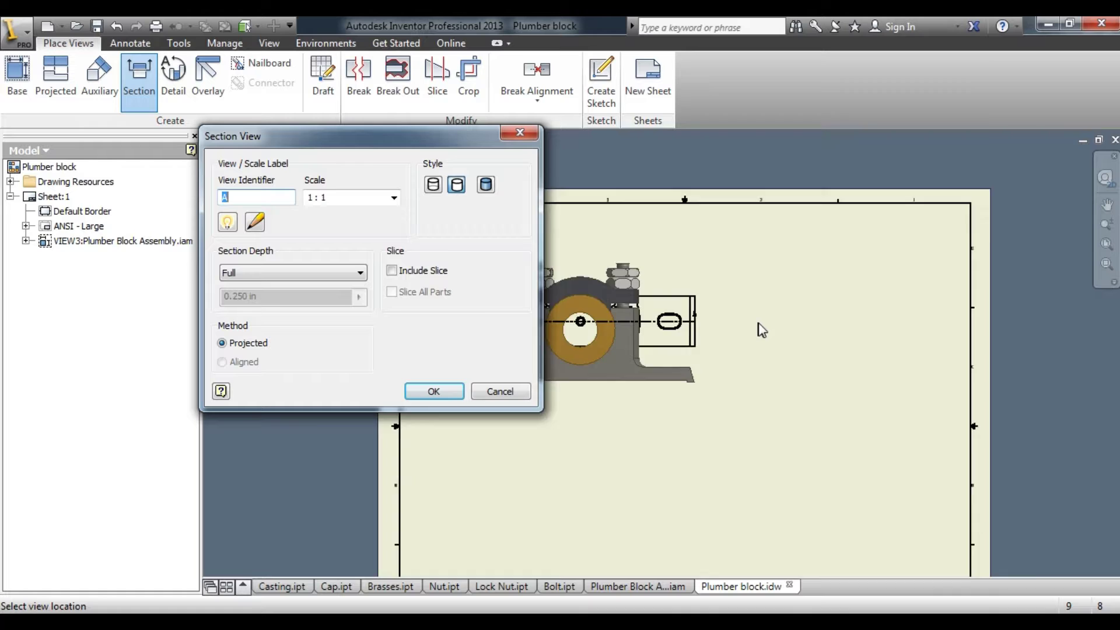
{"action": "scroll", "coordinate": [738, 380], "scroll_direction": "up", "scroll_amount": 3}
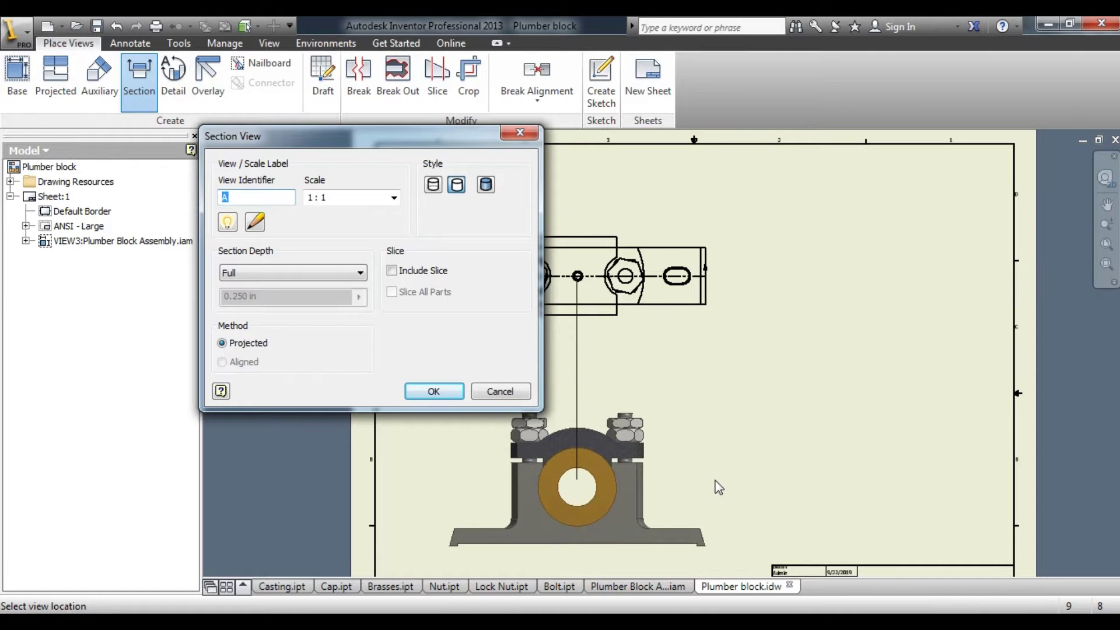
Place section view A-A below the top view, then switch to the reference PDF.
{"action": "left_click", "coordinate": [717, 480]}
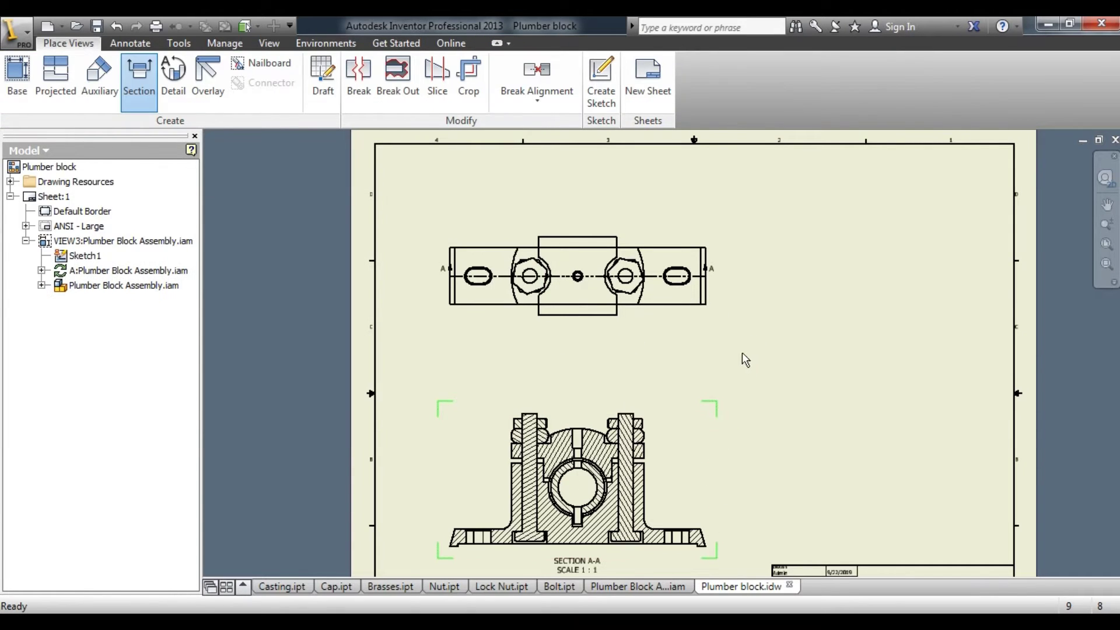
{"action": "right_click", "coordinate": [742, 350]}
{"action": "left_click", "coordinate": [832, 245]}
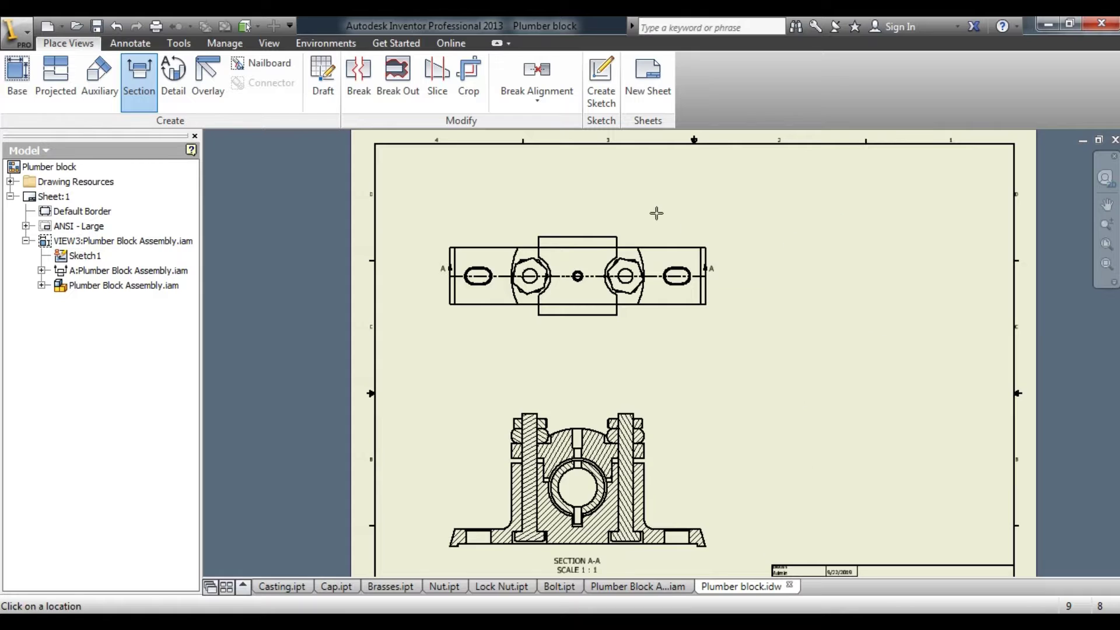
{"action": "scroll", "coordinate": [654, 213], "scroll_direction": "down", "scroll_amount": 2}
{"action": "scroll", "coordinate": [732, 337], "scroll_direction": "up", "scroll_amount": 2}
{"action": "scroll", "coordinate": [733, 320], "scroll_direction": "down", "scroll_amount": 1}
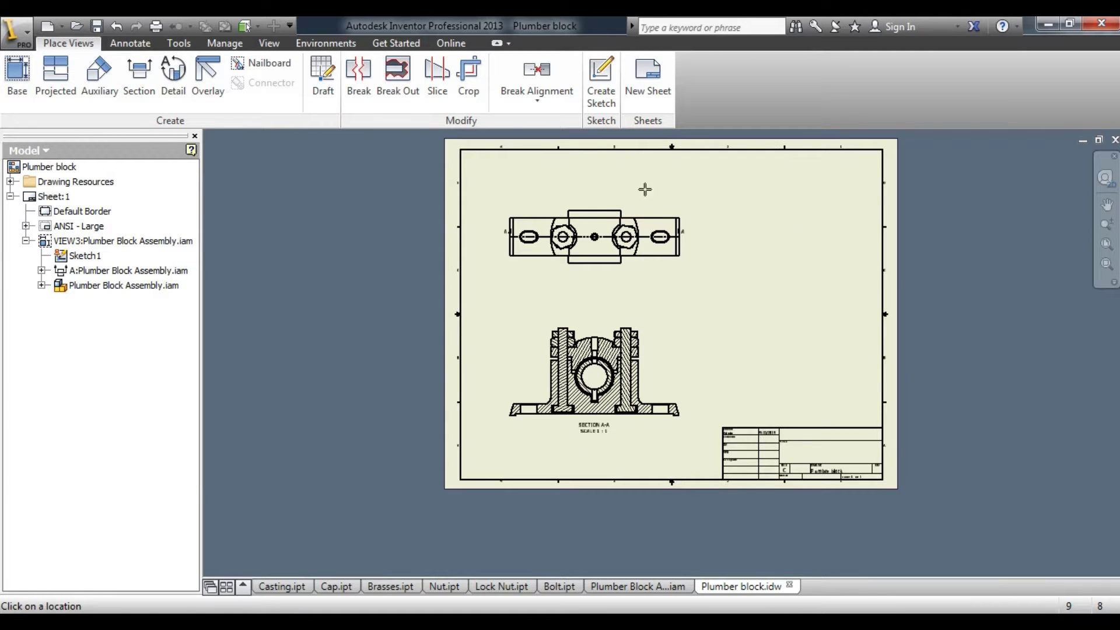
{"action": "key", "text": "Escape"}
{"action": "key", "text": "alt+Tab"}
{"action": "scroll", "coordinate": [542, 375], "scroll_direction": "up", "scroll_amount": 3}
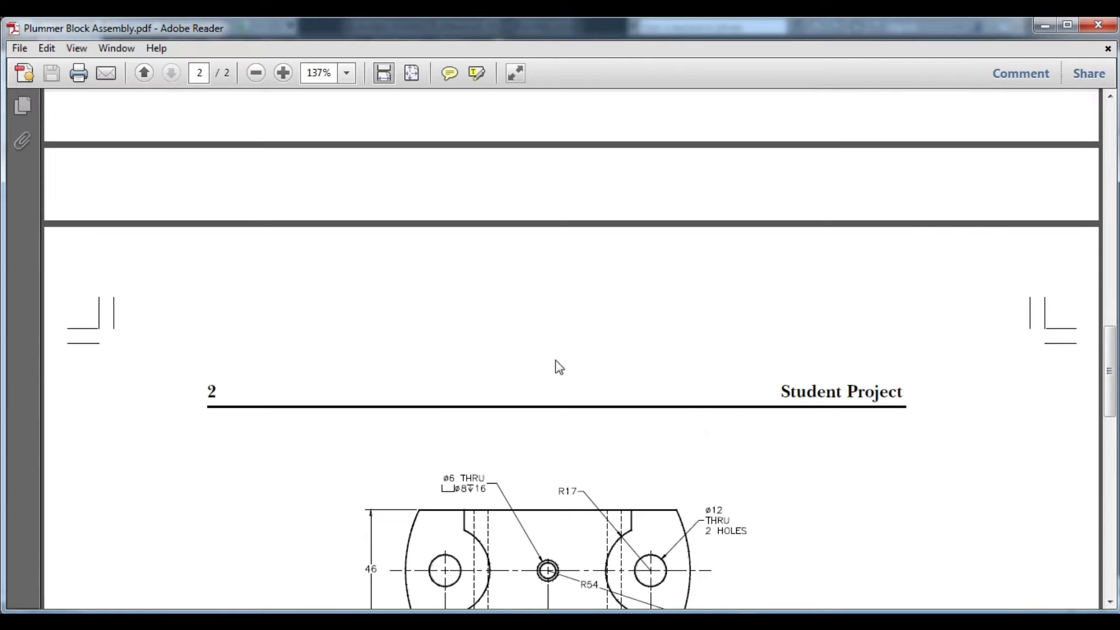
{"action": "scroll", "coordinate": [555, 368], "scroll_direction": "up", "scroll_amount": 4}
{"action": "scroll", "coordinate": [568, 359], "scroll_direction": "up", "scroll_amount": 3}
{"action": "scroll", "coordinate": [603, 350], "scroll_direction": "up", "scroll_amount": 5}
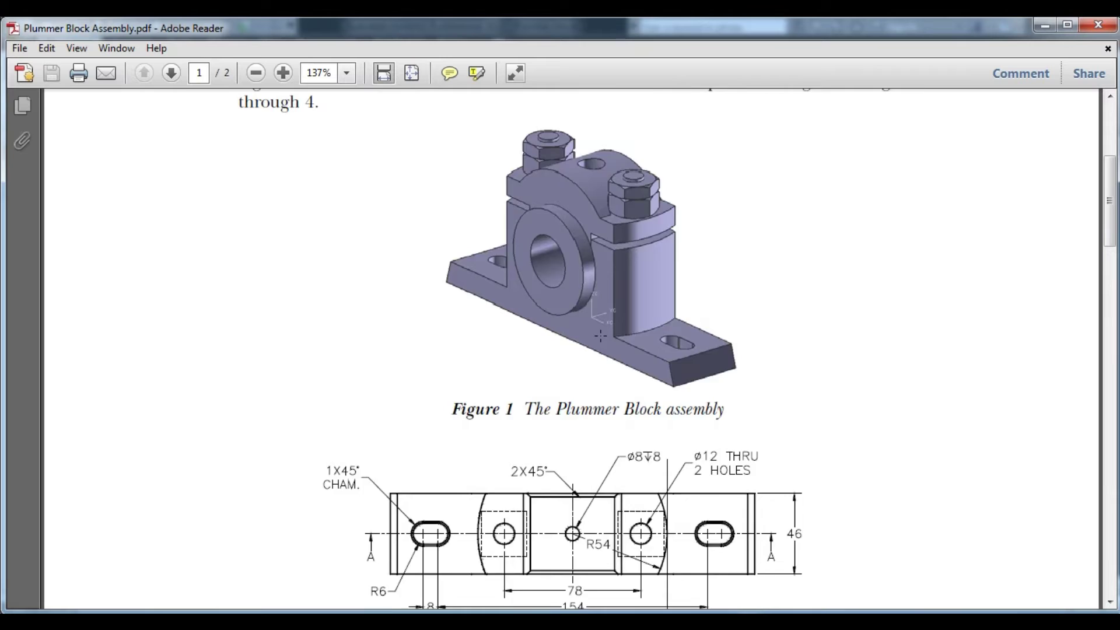
{"action": "scroll", "coordinate": [603, 350], "scroll_direction": "up", "scroll_amount": 2}
{"action": "scroll", "coordinate": [603, 350], "scroll_direction": "down", "scroll_amount": 1}
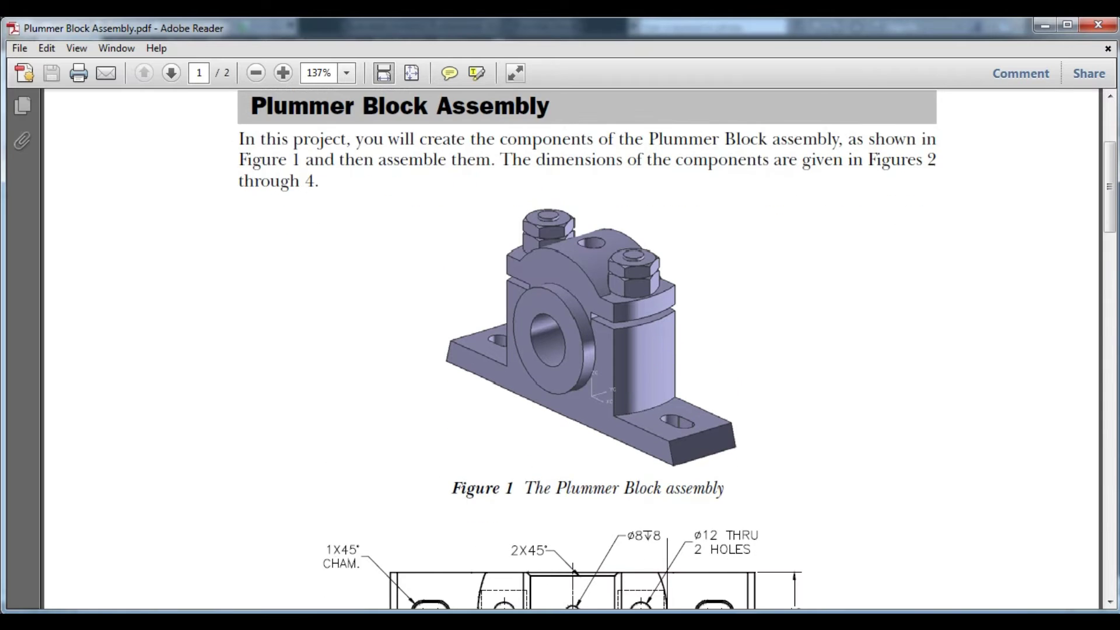
Project an isometric view from the top view and place it at the upper right.
{"action": "key", "text": "alt+Tab"}
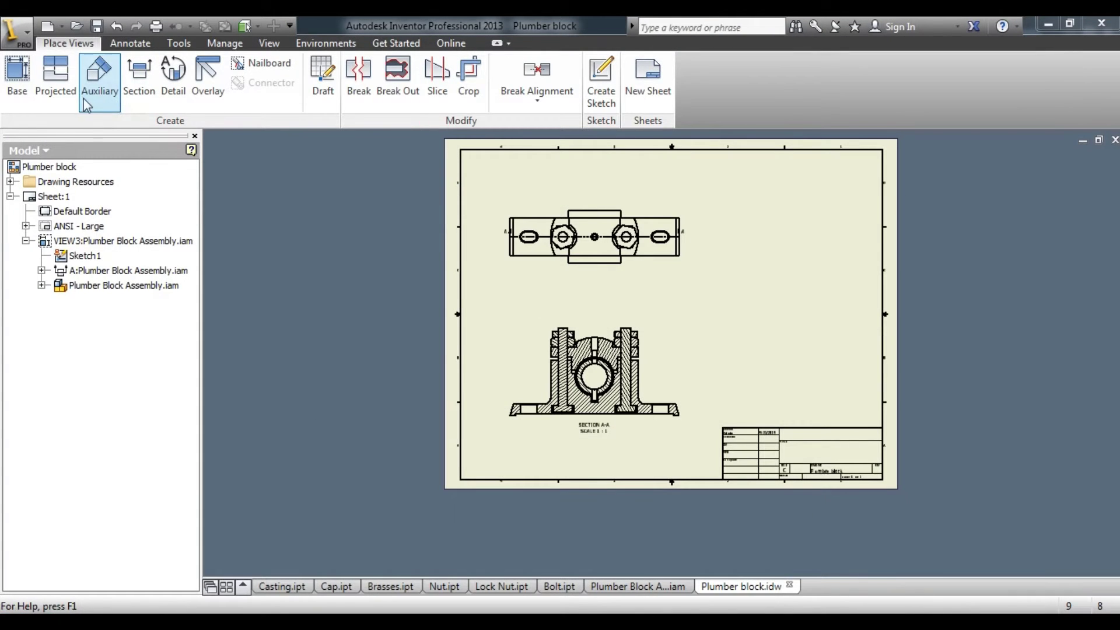
{"action": "left_click", "coordinate": [56, 79]}
{"action": "left_click", "coordinate": [654, 243]}
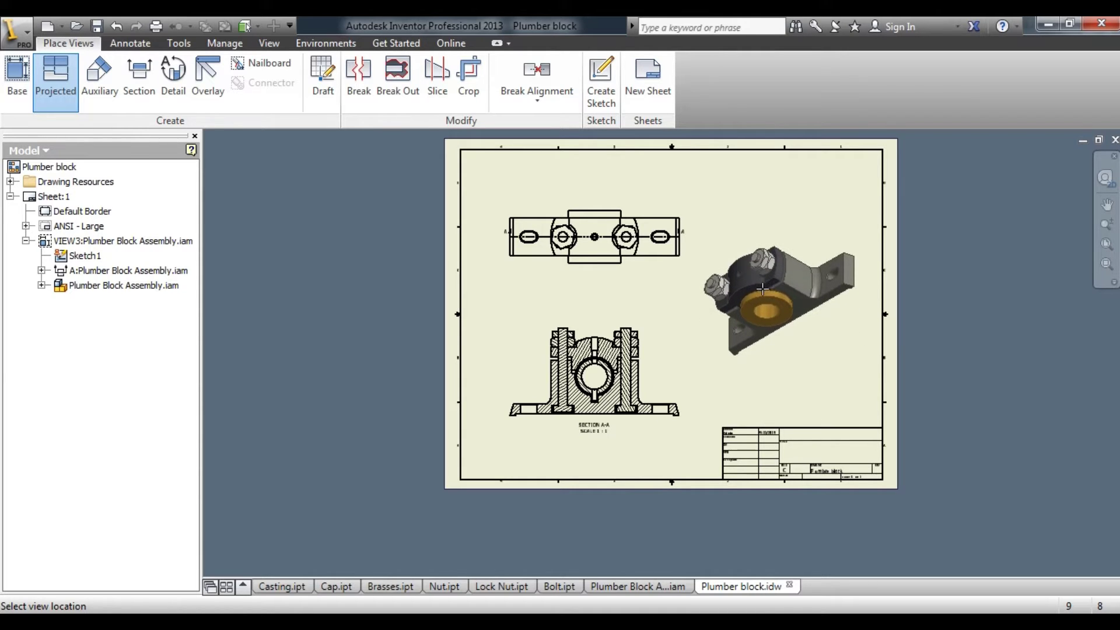
{"action": "left_click", "coordinate": [772, 295]}
{"action": "right_click", "coordinate": [768, 289]}
{"action": "left_click", "coordinate": [813, 299]}
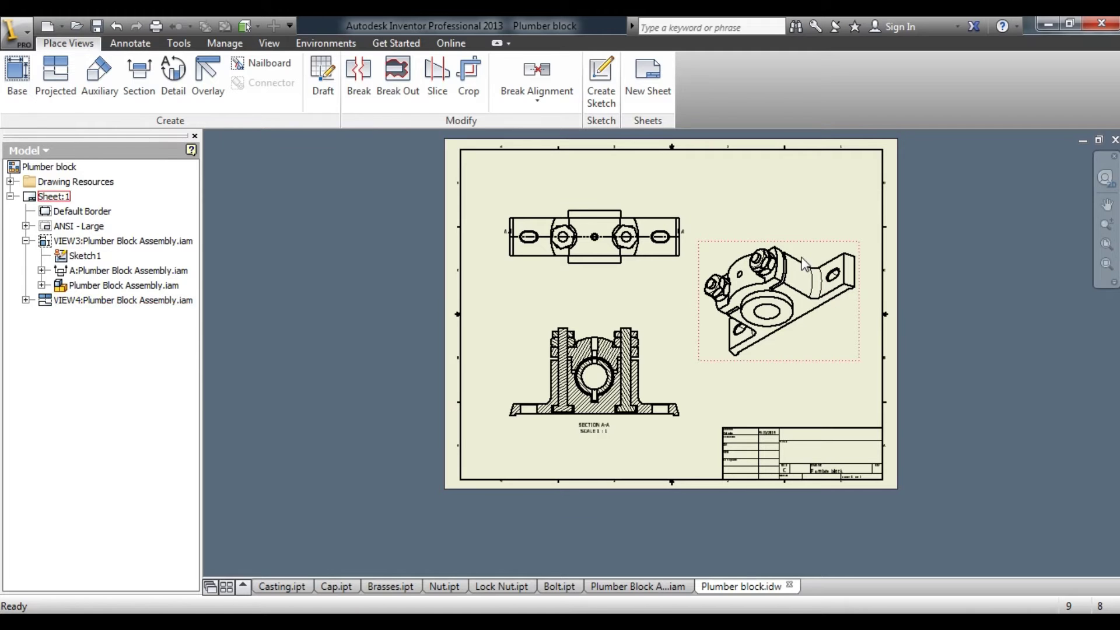
Shift the top view, its section and the isometric view up and to the left.
{"action": "left_click_drag", "start_coordinate": [800, 243], "coordinate": [792, 221]}
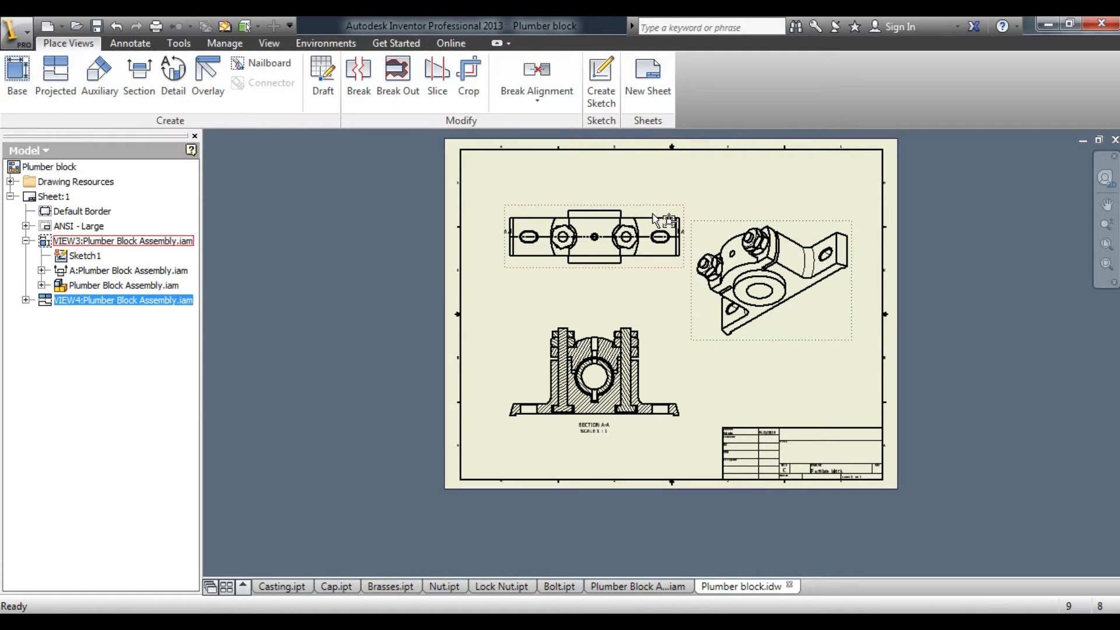
{"action": "left_click_drag", "start_coordinate": [652, 213], "coordinate": [642, 192]}
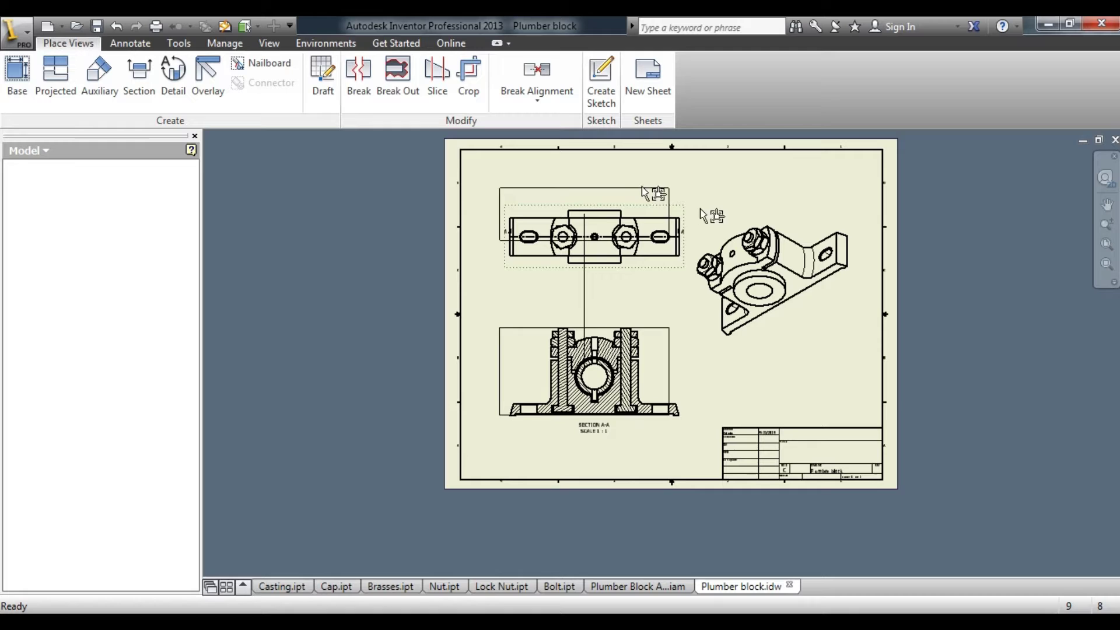
{"action": "left_click_drag", "start_coordinate": [789, 230], "coordinate": [793, 200]}
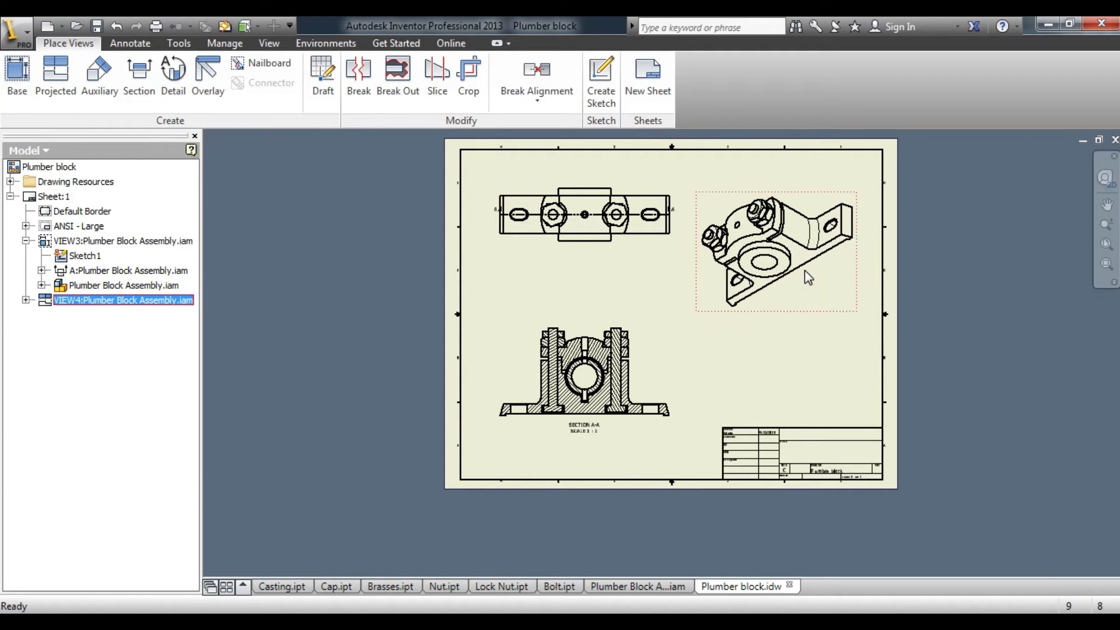
Delete the isometric view and project a sectioned isometric from section A-A at upper right.
{"action": "key", "text": "Delete"}
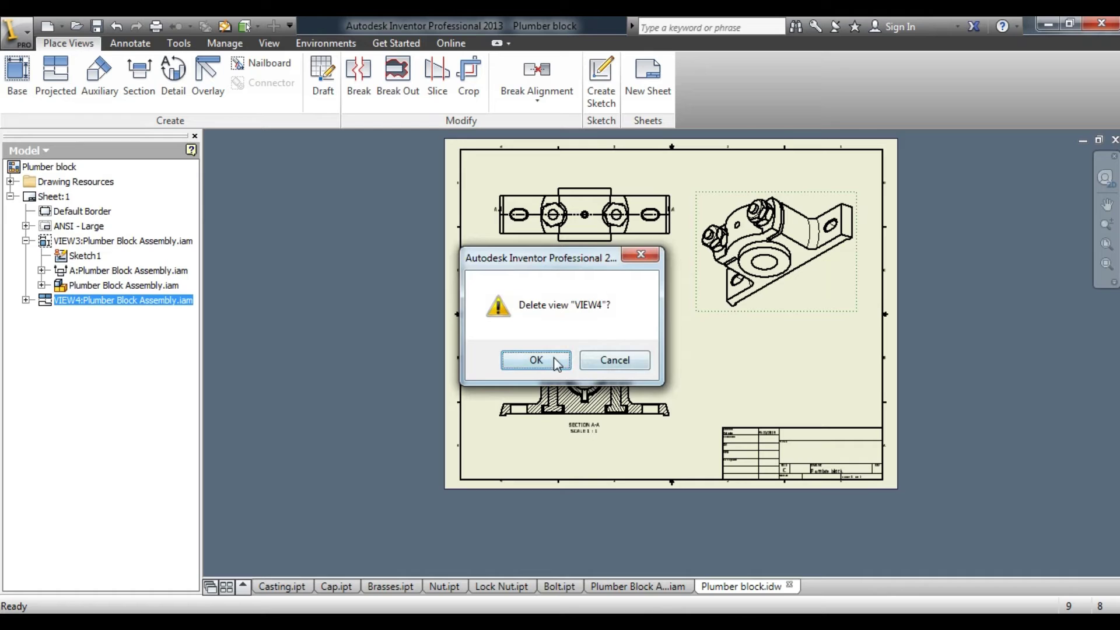
{"action": "left_click", "coordinate": [560, 361]}
{"action": "left_click", "coordinate": [55, 80]}
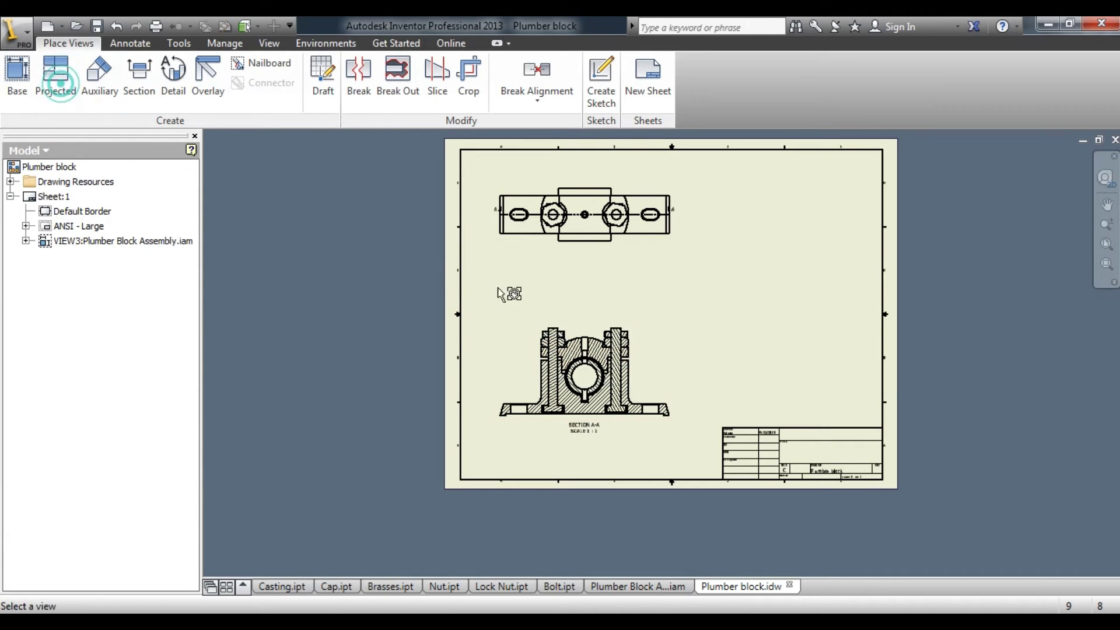
{"action": "left_click", "coordinate": [582, 364]}
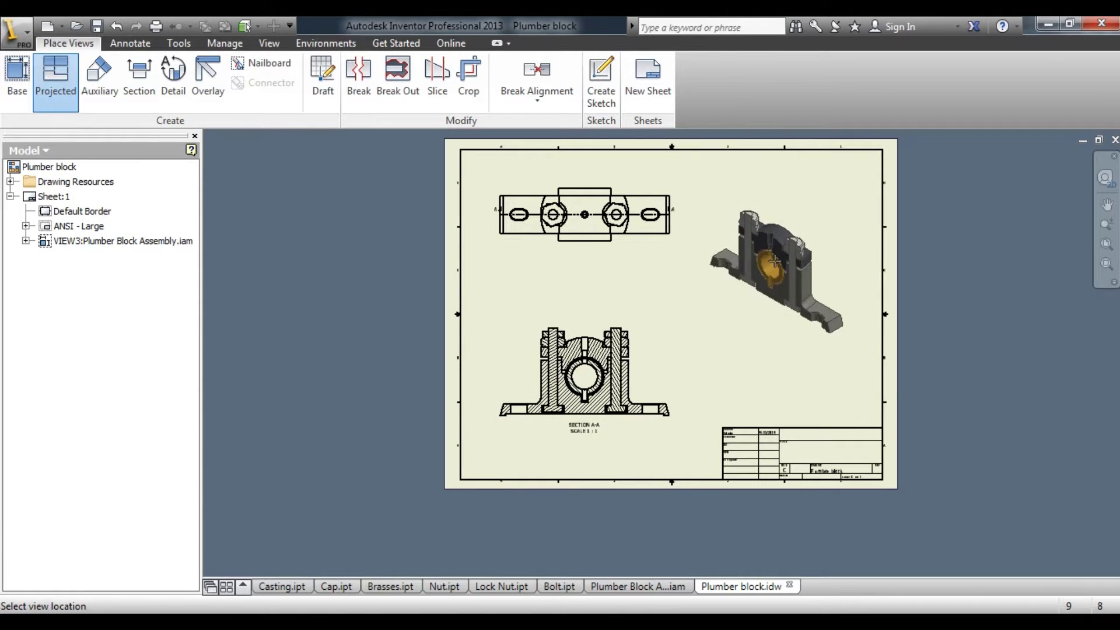
{"action": "scroll", "coordinate": [774, 261], "scroll_direction": "up", "scroll_amount": 3}
{"action": "scroll", "coordinate": [775, 261], "scroll_direction": "down", "scroll_amount": 2}
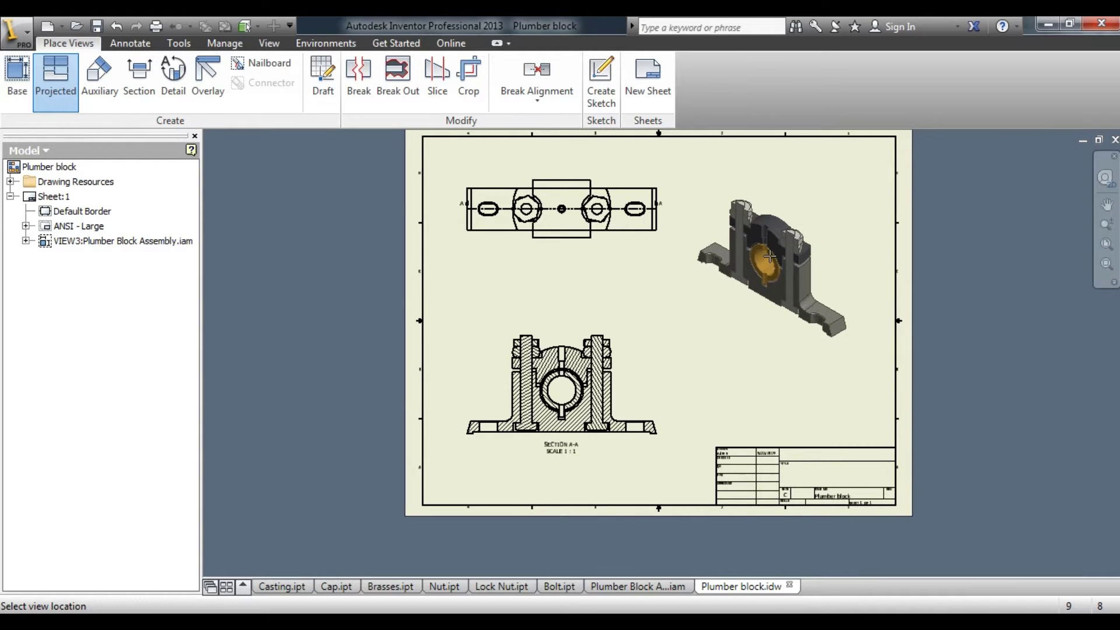
{"action": "left_click", "coordinate": [769, 274]}
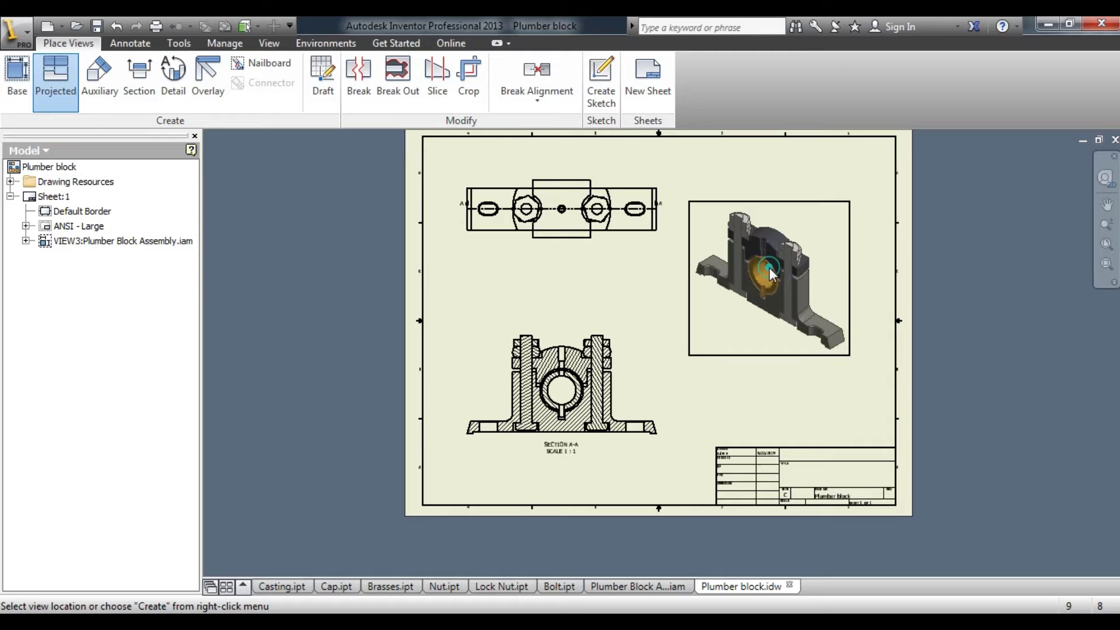
{"action": "right_click", "coordinate": [770, 274]}
{"action": "left_click", "coordinate": [825, 268]}
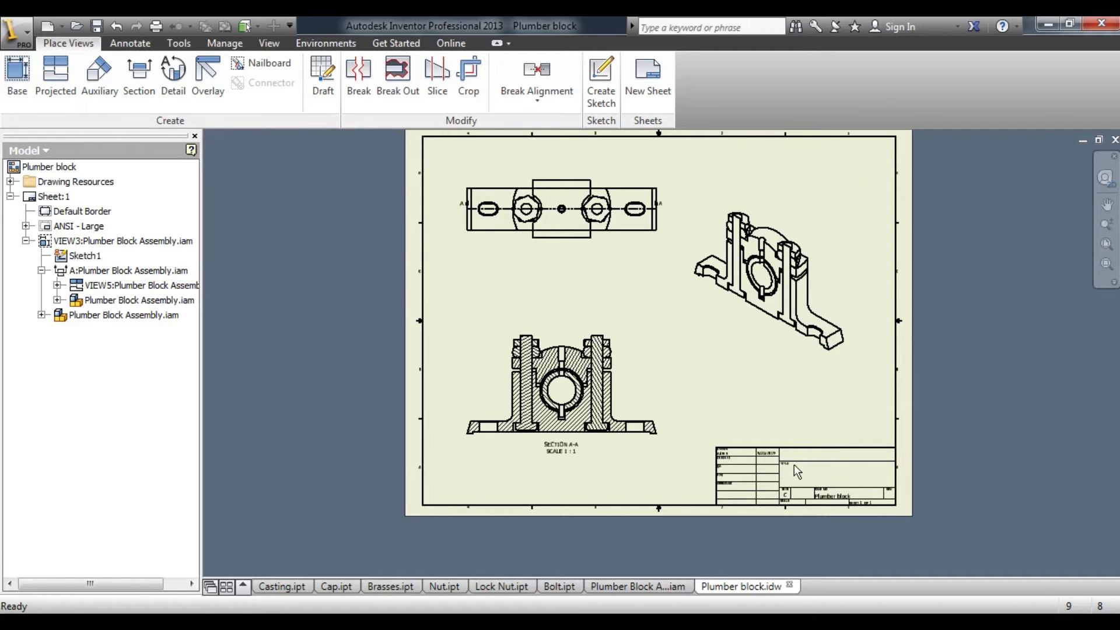
{"action": "scroll", "coordinate": [771, 365], "scroll_direction": "up", "scroll_amount": 3}
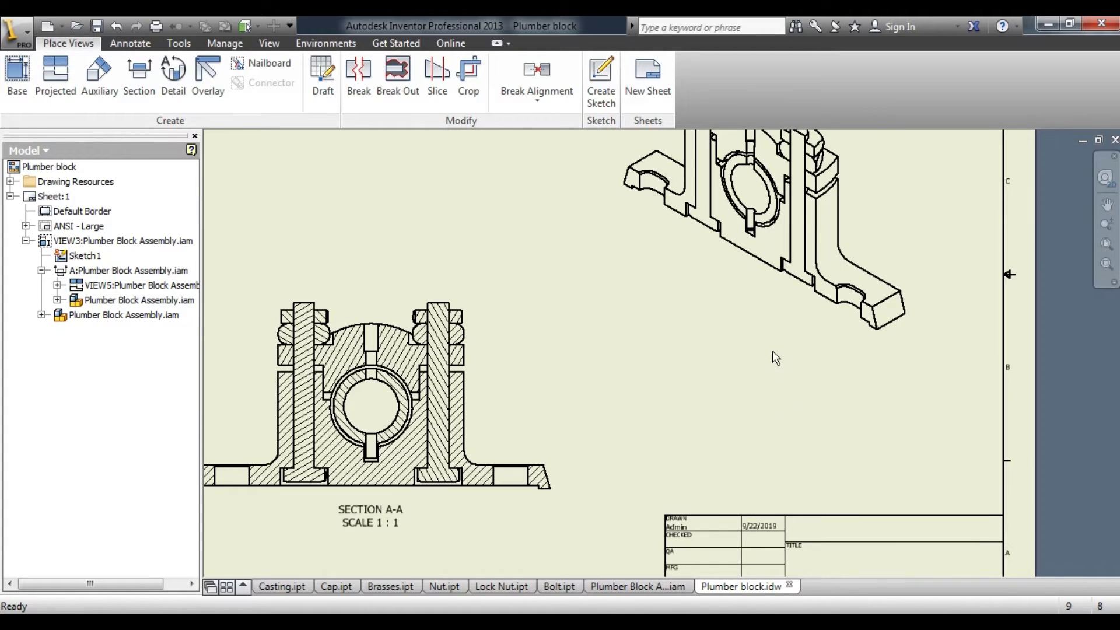
{"action": "scroll", "coordinate": [773, 351], "scroll_direction": "down", "scroll_amount": 2}
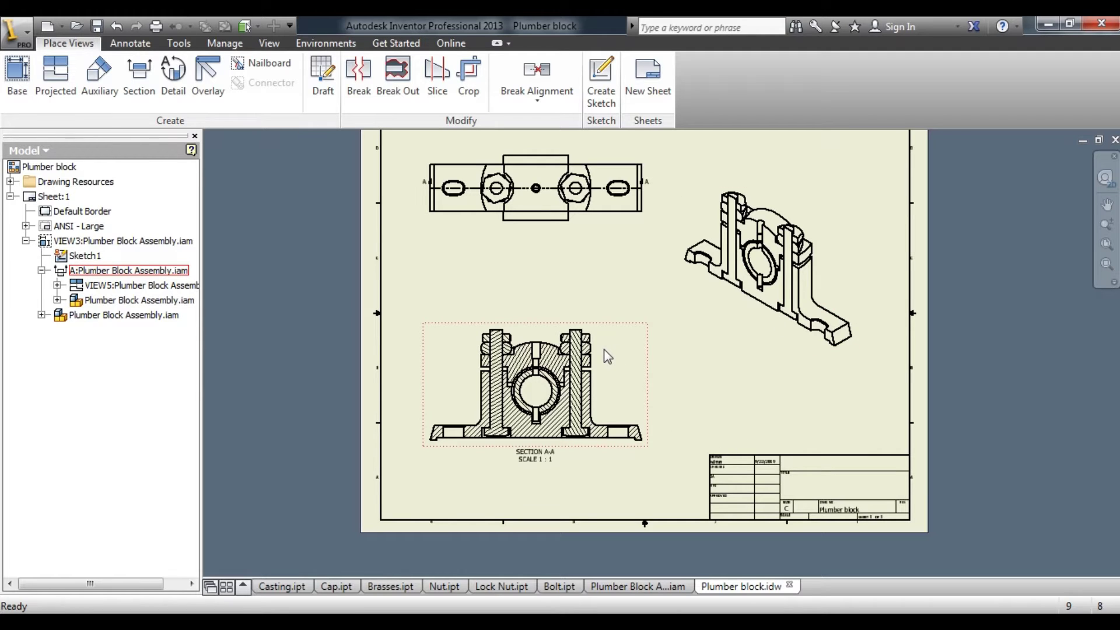
Move the new sectioned isometric view a little higher on the sheet.
{"action": "left_click_drag", "start_coordinate": [776, 188], "coordinate": [778, 151]}
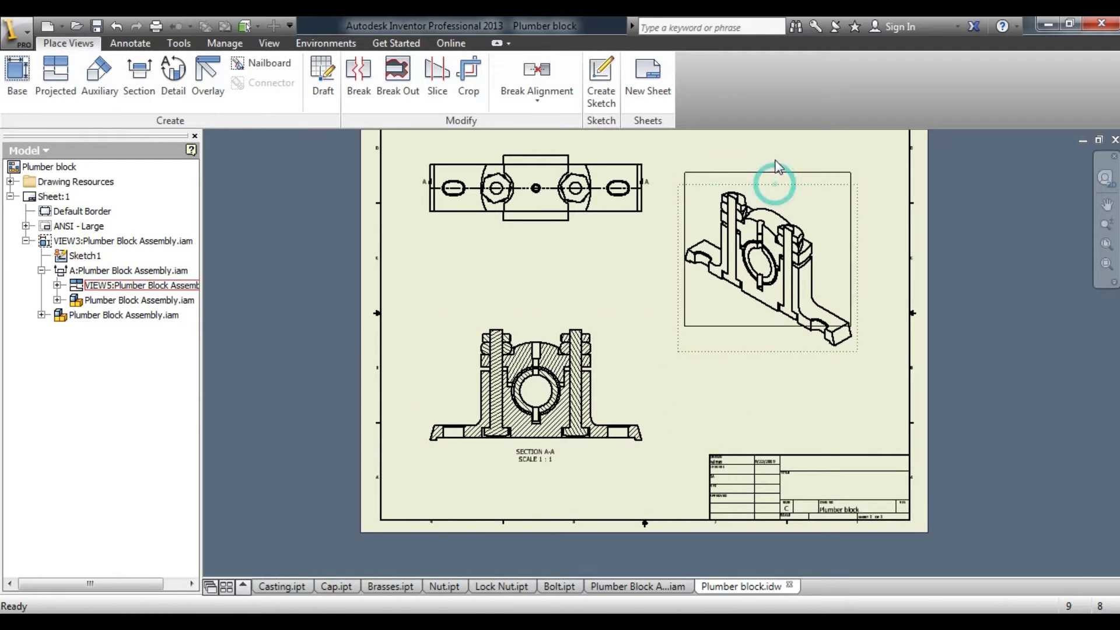
{"action": "left_click", "coordinate": [734, 399]}
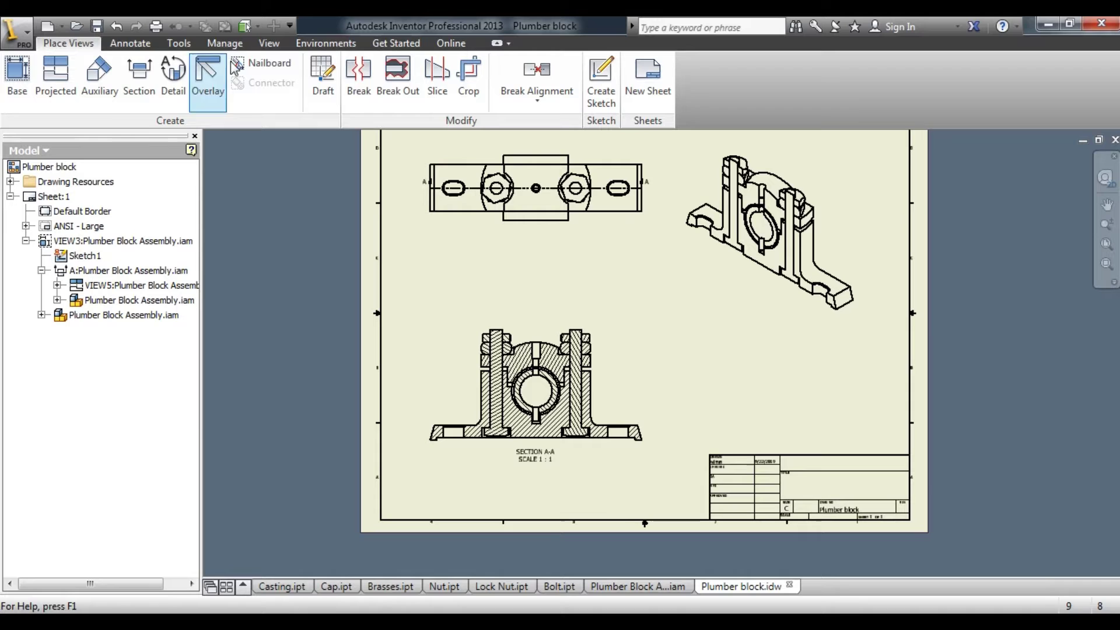
Switch to the Annotate tools and start a parts list.
{"action": "left_click", "coordinate": [179, 44]}
{"action": "left_click", "coordinate": [137, 45]}
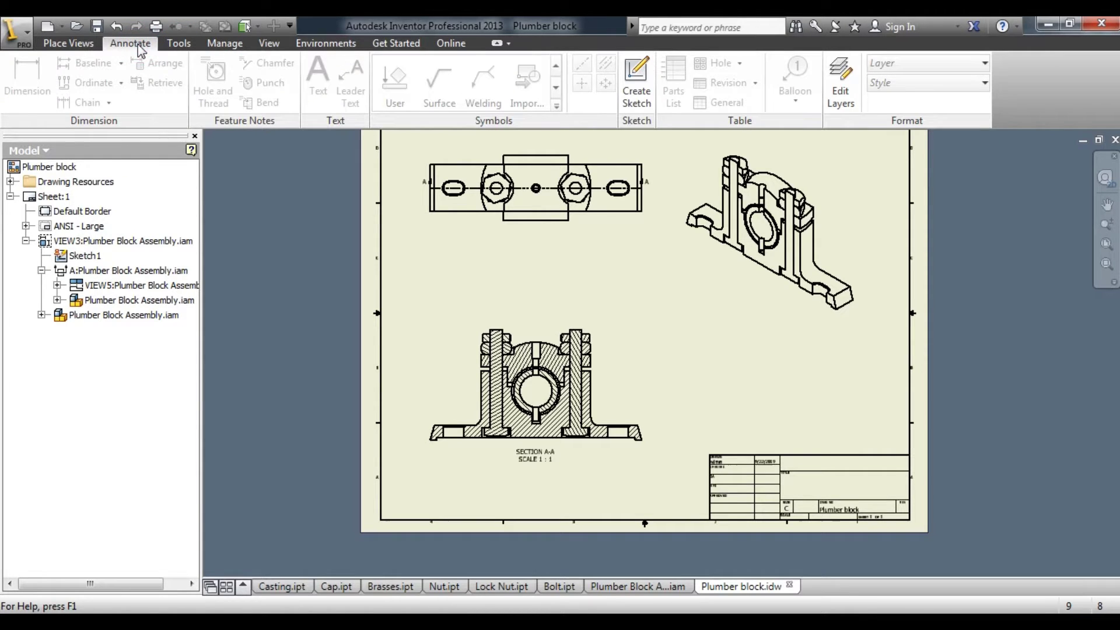
{"action": "left_click", "coordinate": [86, 46]}
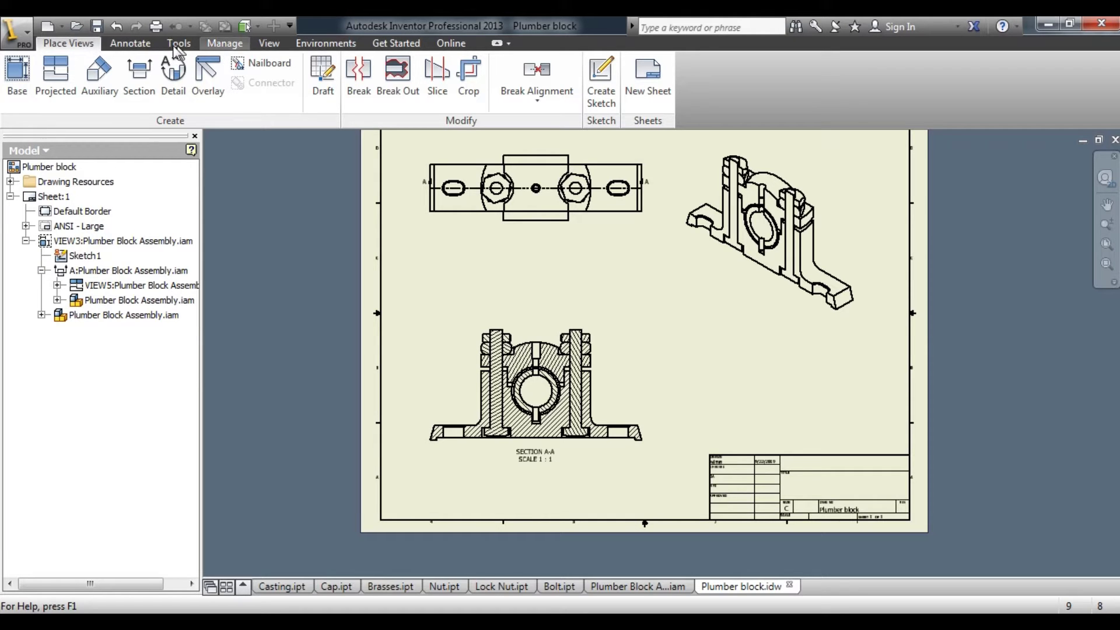
{"action": "left_click", "coordinate": [140, 44]}
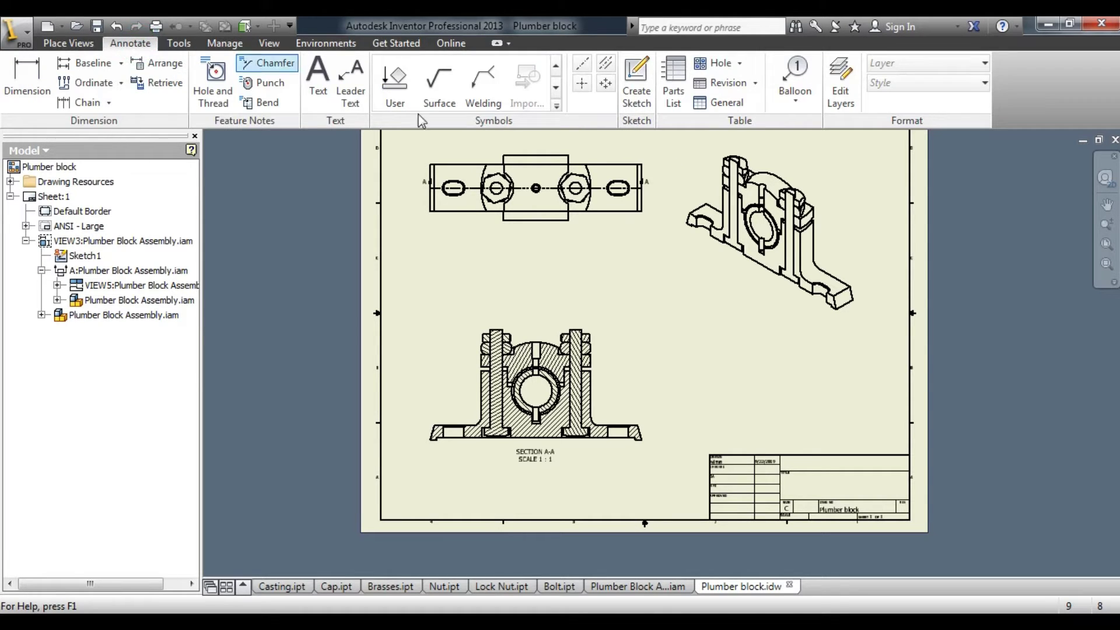
{"action": "left_click", "coordinate": [672, 91]}
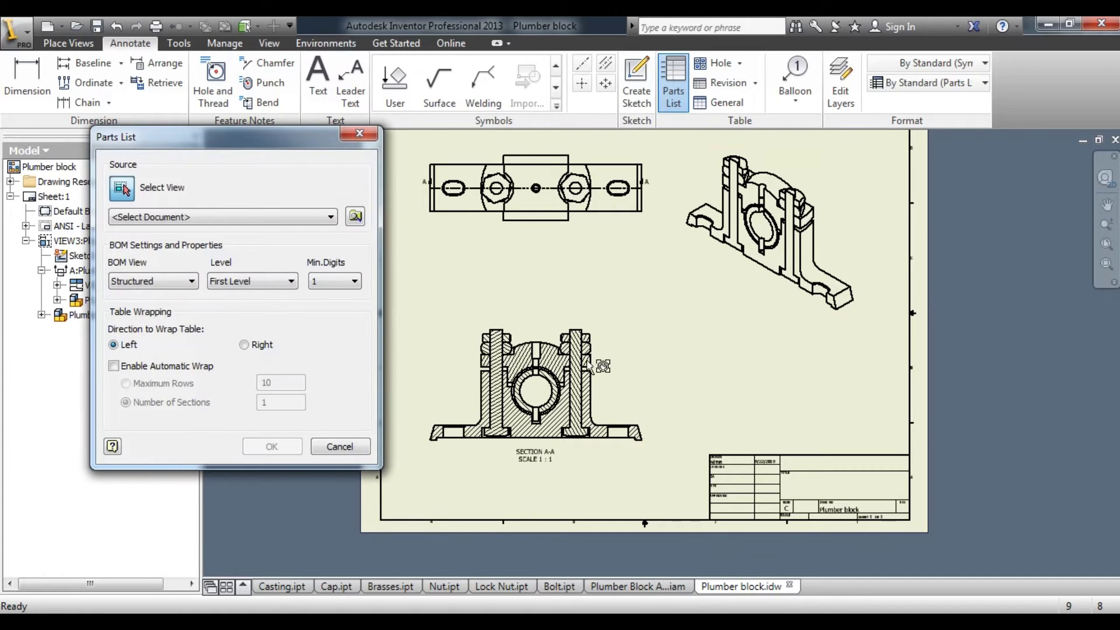
Create the parts list from the section view, accepting the BOM prompt, and place it right of section A-A.
{"action": "left_click", "coordinate": [550, 389]}
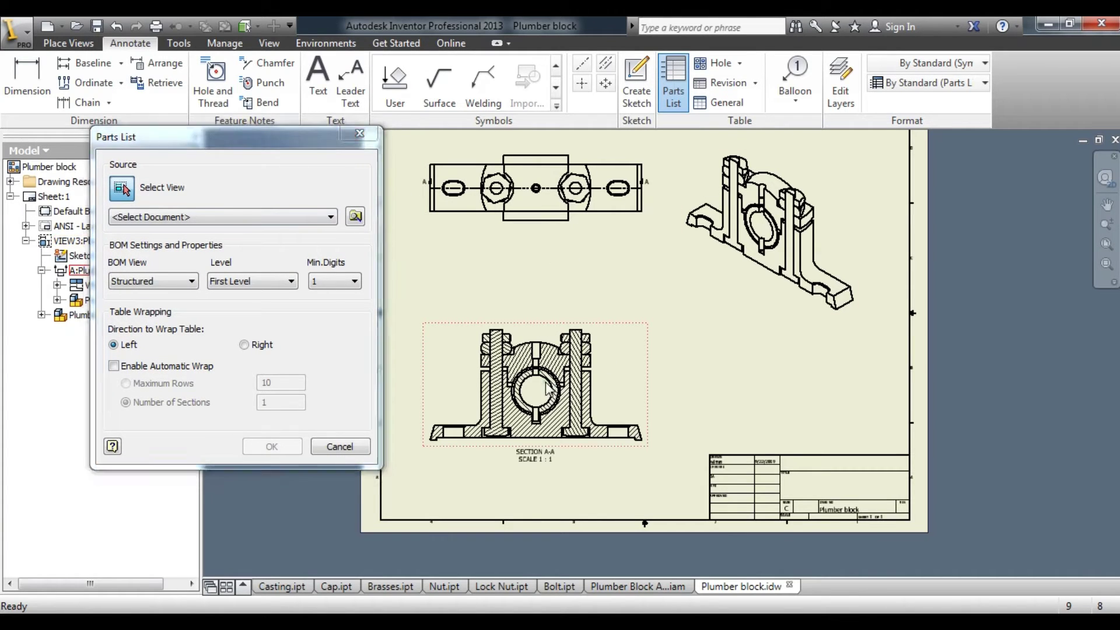
{"action": "left_click", "coordinate": [274, 448]}
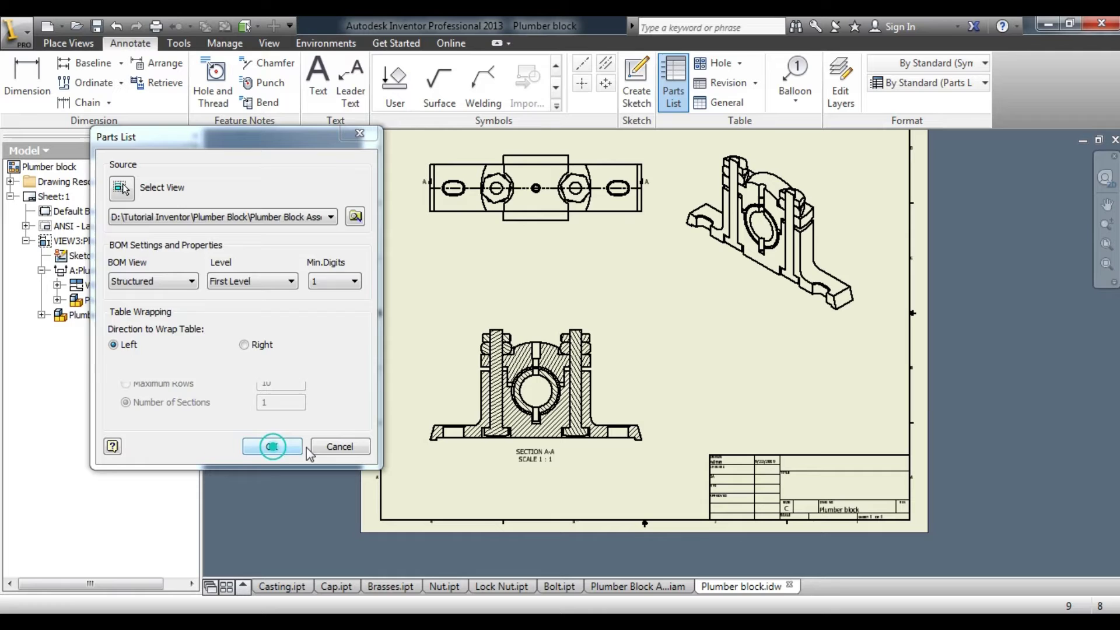
{"action": "left_click", "coordinate": [274, 358]}
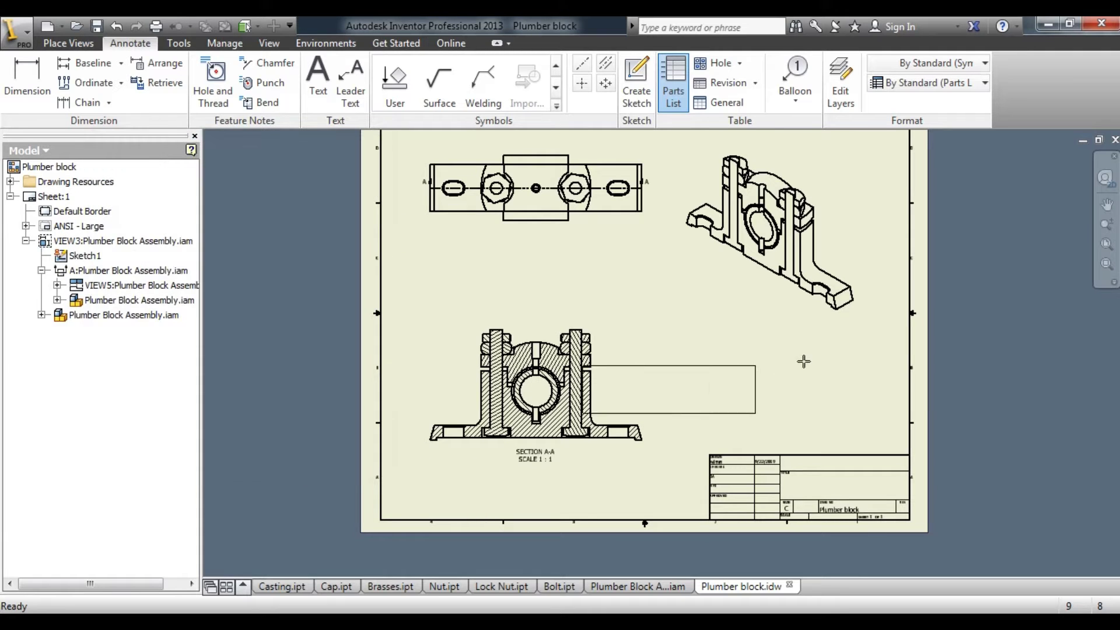
{"action": "left_click", "coordinate": [879, 351]}
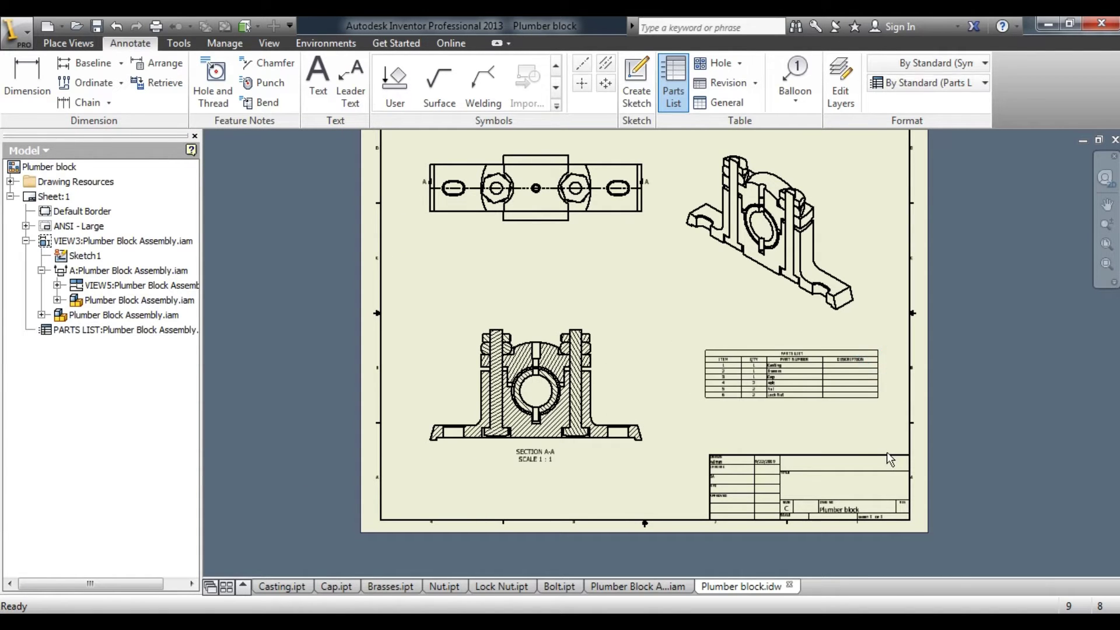
{"action": "scroll", "coordinate": [760, 378], "scroll_direction": "up", "scroll_amount": 5}
{"action": "scroll", "coordinate": [754, 376], "scroll_direction": "down", "scroll_amount": 3}
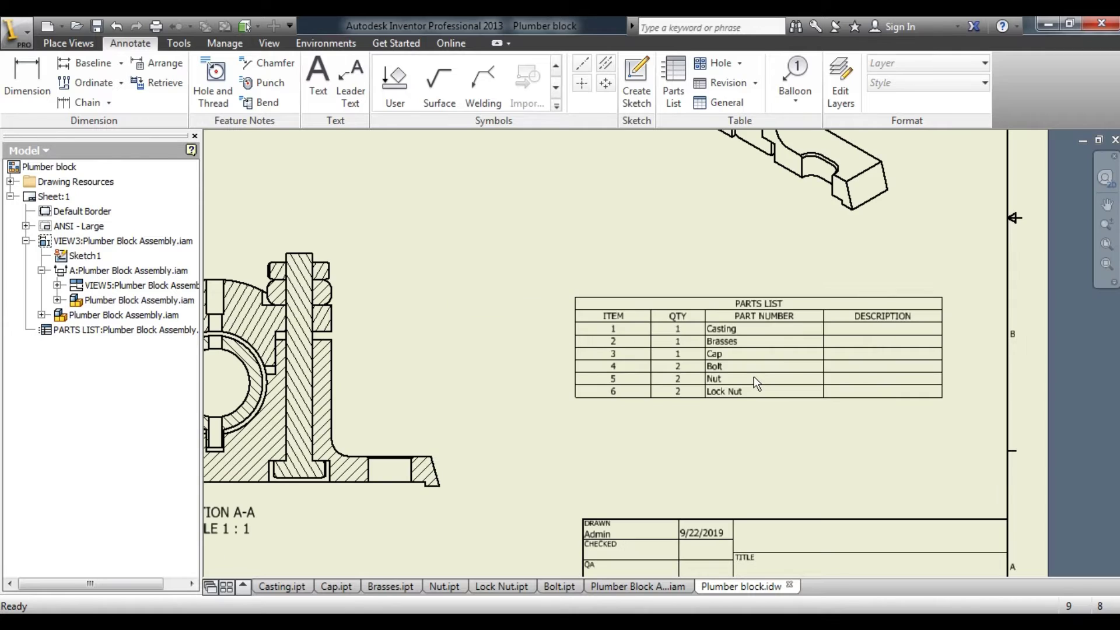
{"action": "right_click", "coordinate": [759, 427]}
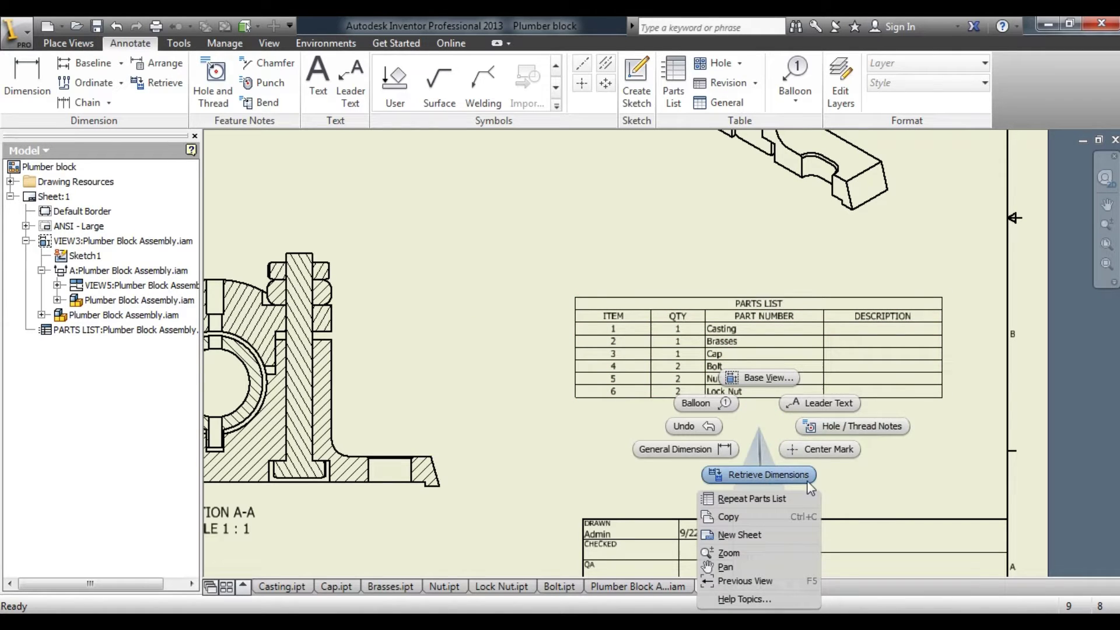
{"action": "left_click", "coordinate": [871, 489]}
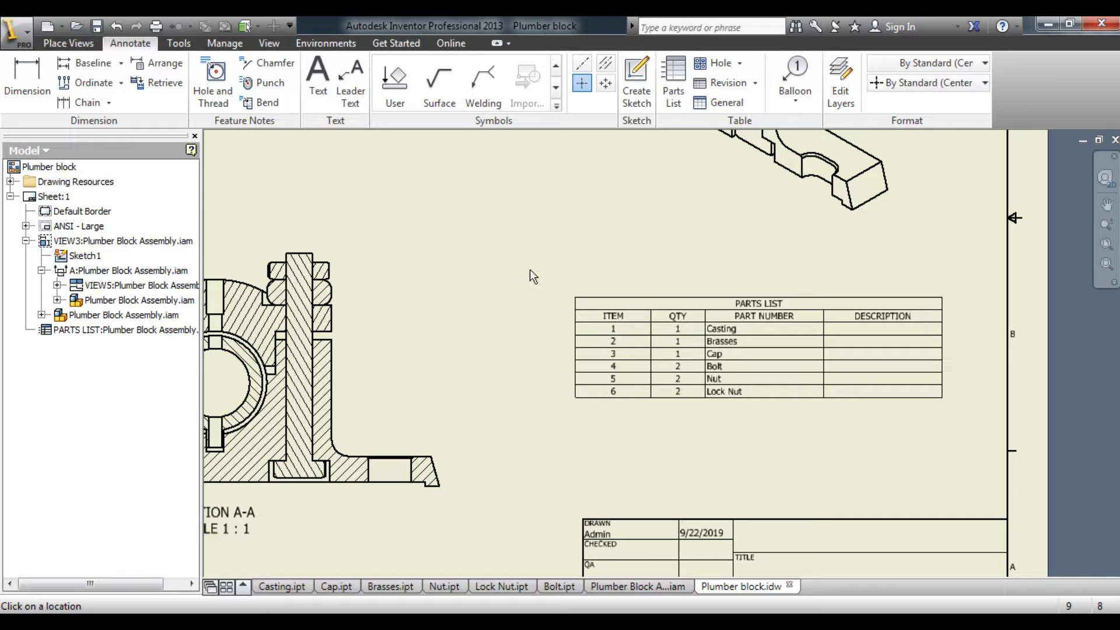
Set up a second parts list from the section view, then cancel its placement.
{"action": "left_click", "coordinate": [672, 83]}
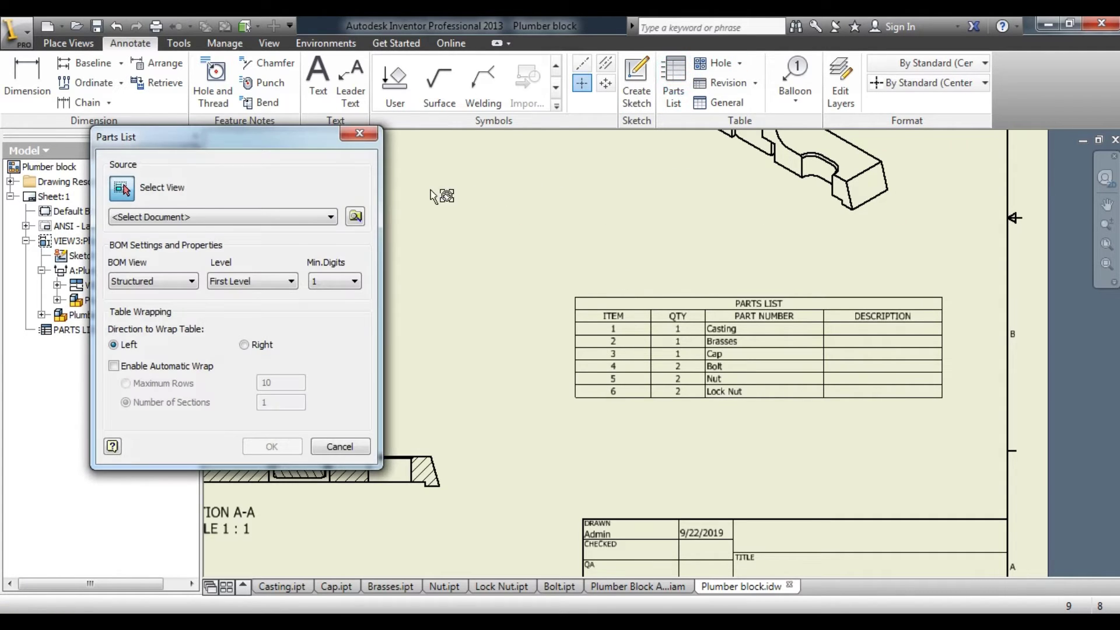
{"action": "left_click", "coordinate": [261, 217]}
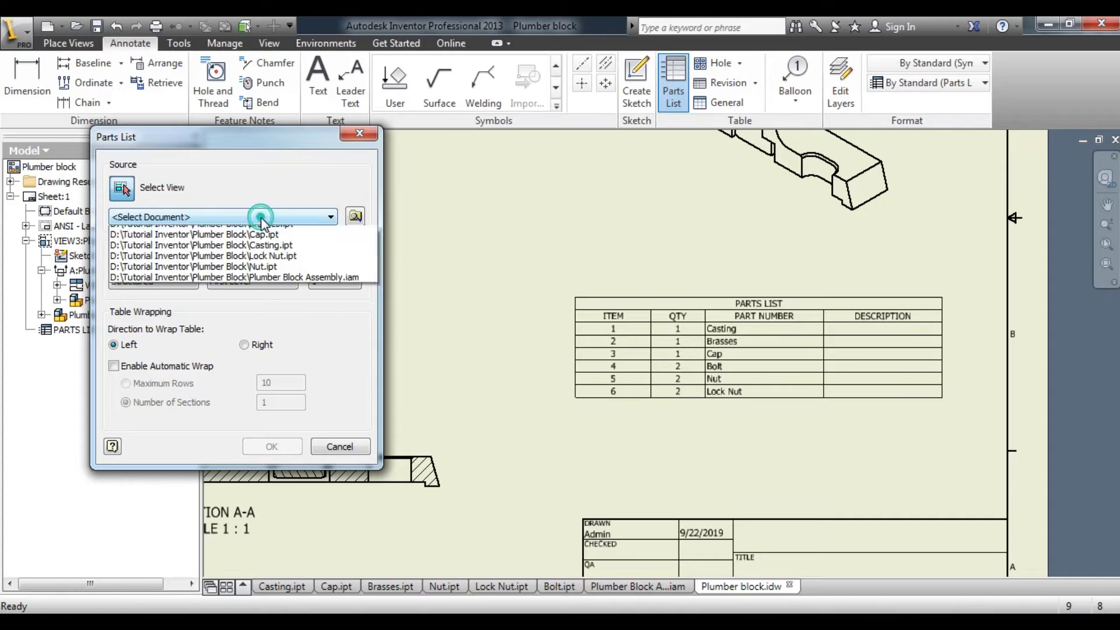
{"action": "left_click", "coordinate": [261, 218]}
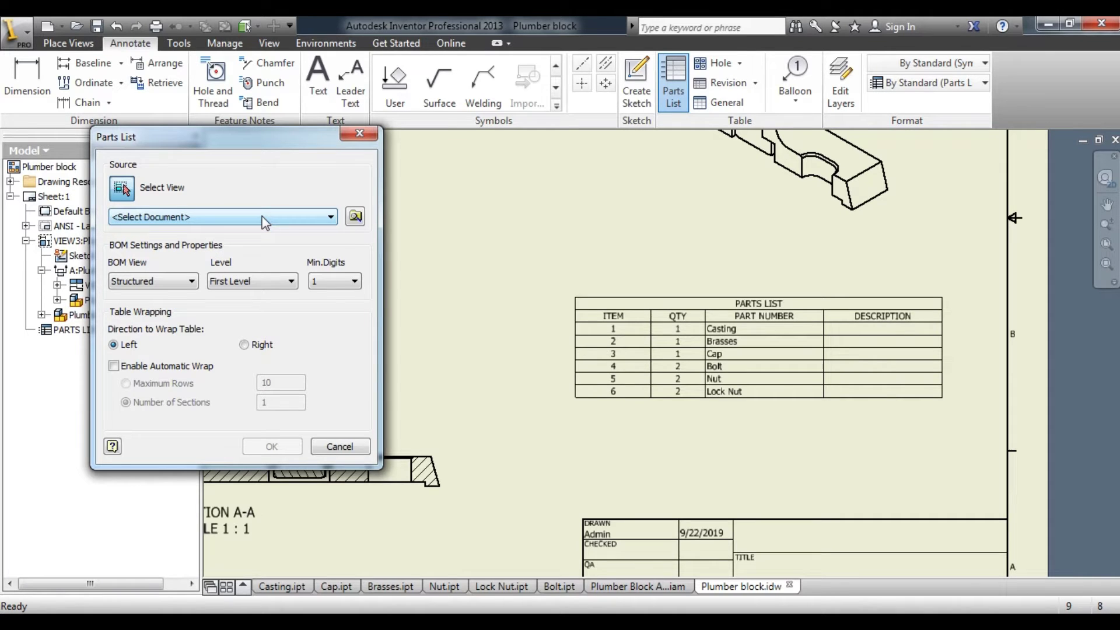
{"action": "left_click", "coordinate": [400, 484]}
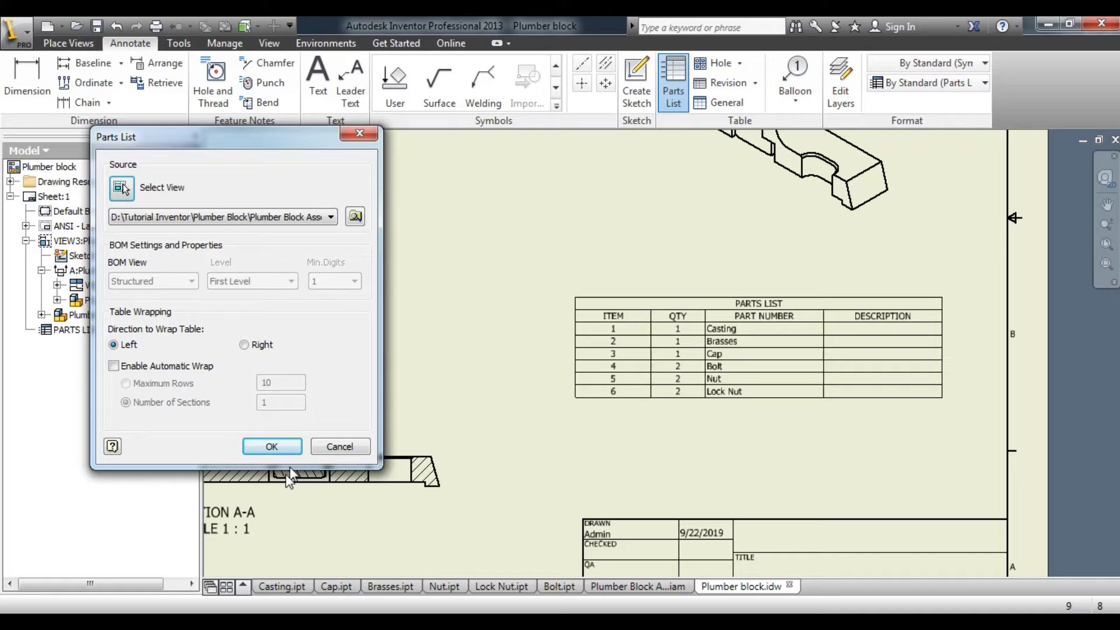
{"action": "left_click", "coordinate": [271, 446]}
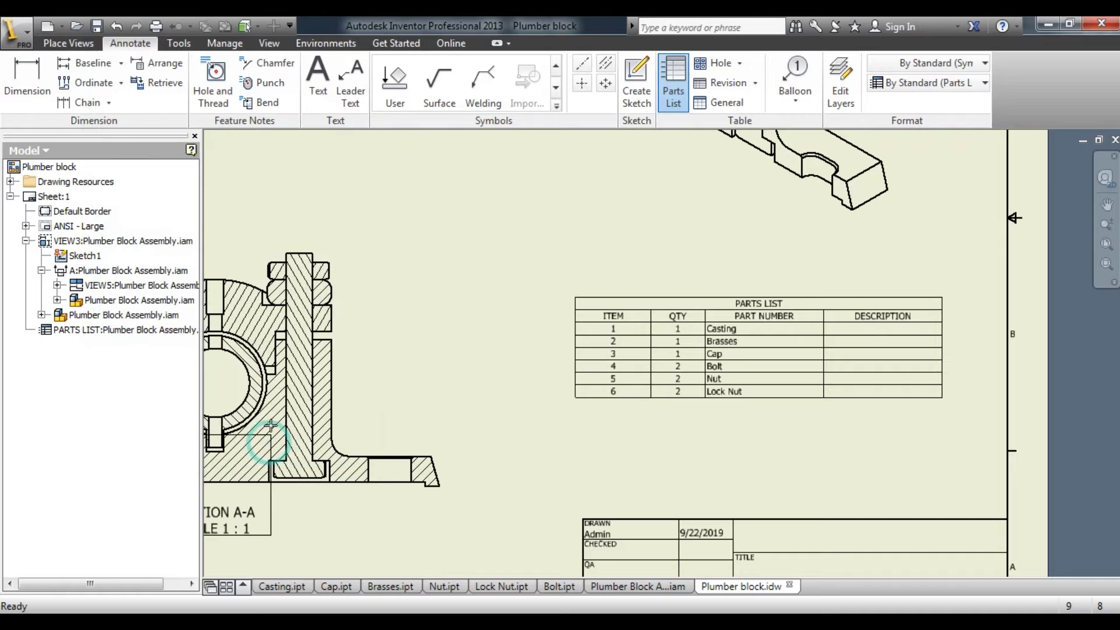
{"action": "right_click", "coordinate": [615, 211]}
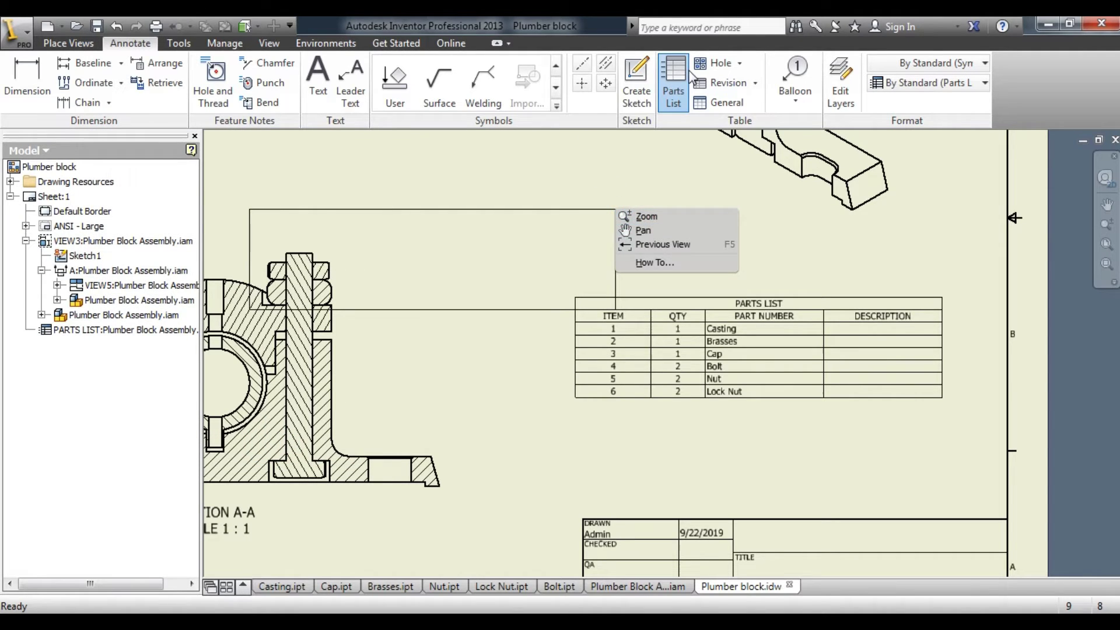
{"action": "key", "text": "Escape"}
Reopen the parts list settings, browse the Level and BOM View options, pick a view source and close the help page.
{"action": "left_click", "coordinate": [672, 83]}
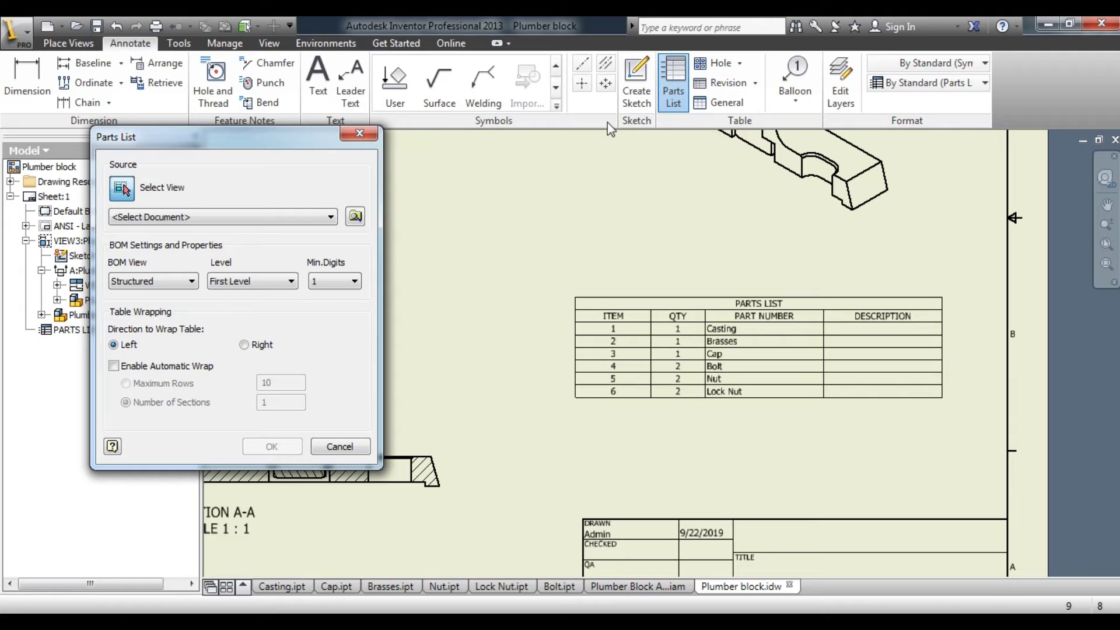
{"action": "left_click", "coordinate": [255, 279]}
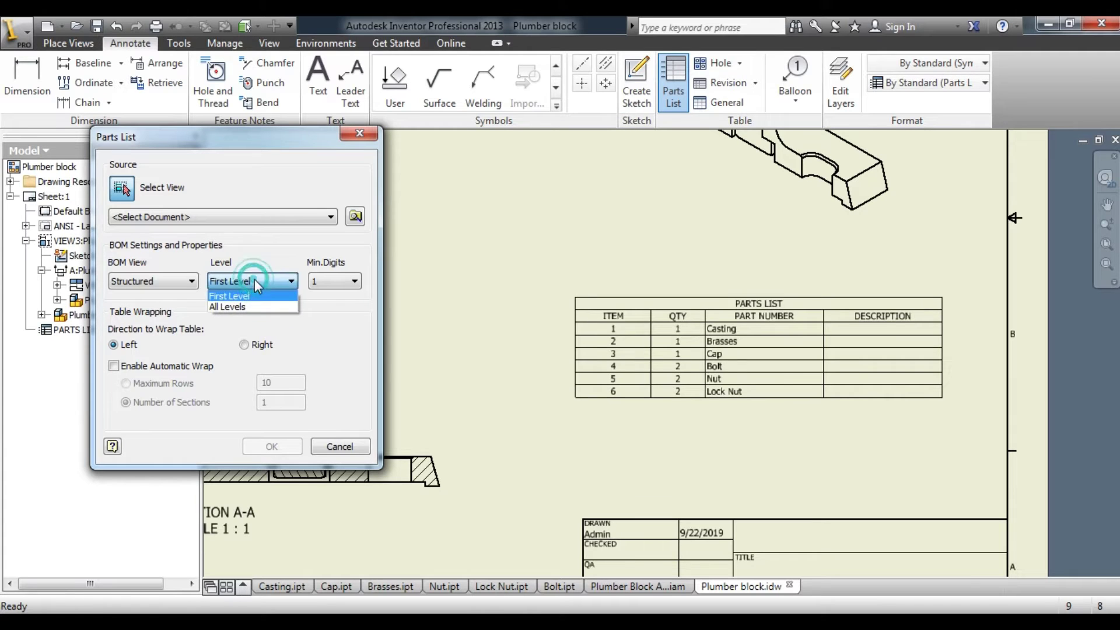
{"action": "left_click", "coordinate": [141, 283]}
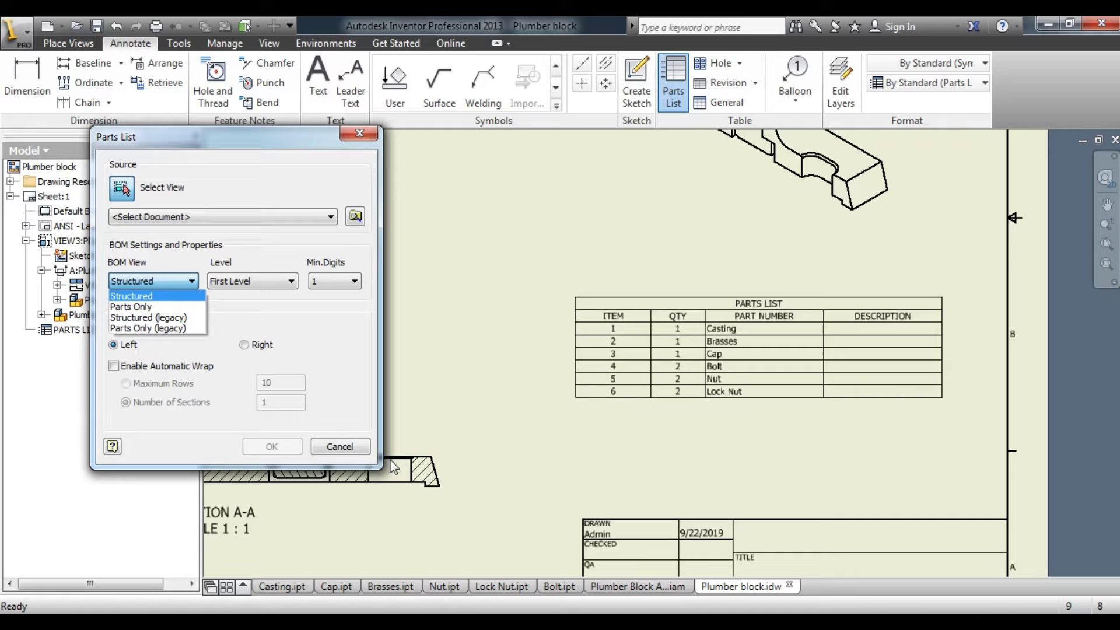
{"action": "left_click", "coordinate": [420, 462]}
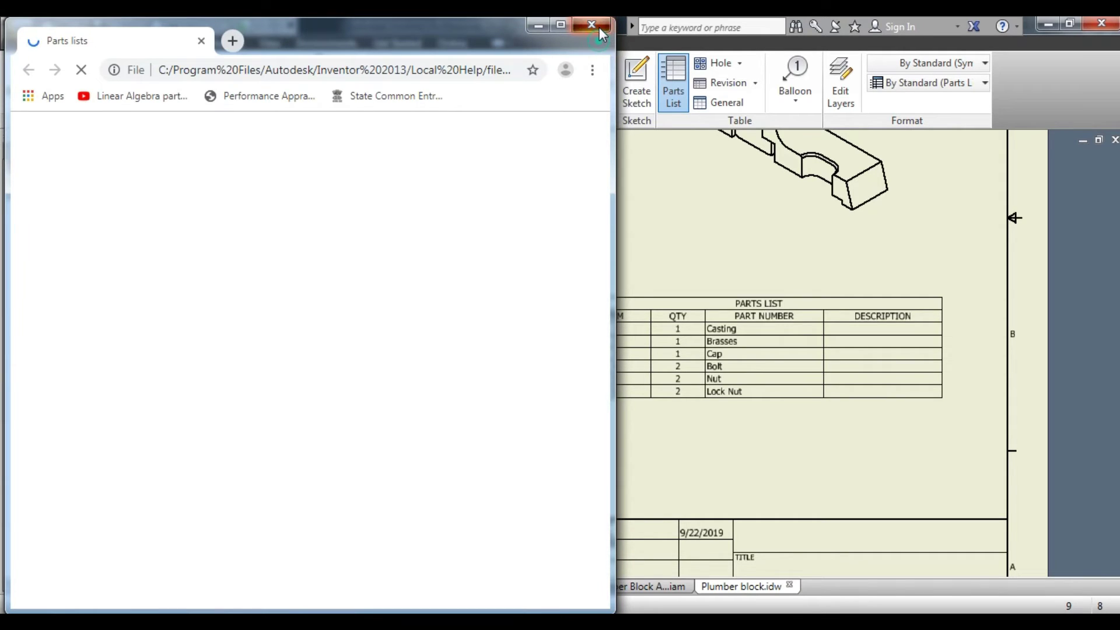
{"action": "left_click", "coordinate": [591, 25]}
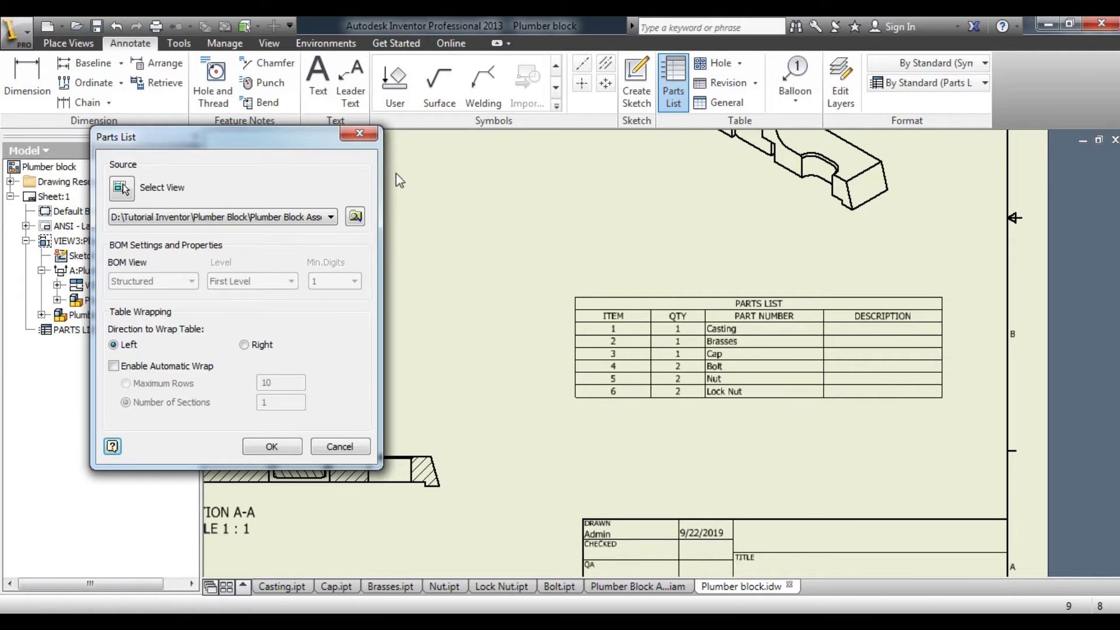
Close the parts list settings and deselect the existing parts list table.
{"action": "left_click", "coordinate": [360, 135]}
{"action": "left_click", "coordinate": [846, 300]}
{"action": "scroll", "coordinate": [845, 299], "scroll_direction": "down", "scroll_amount": 2}
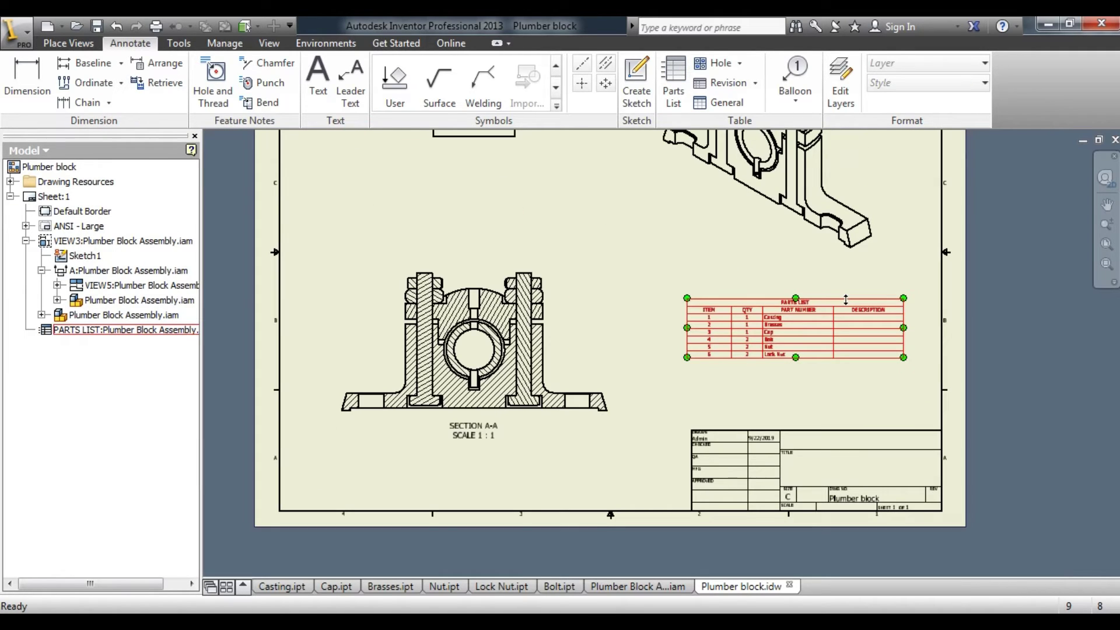
{"action": "scroll", "coordinate": [637, 376], "scroll_direction": "down", "scroll_amount": 2}
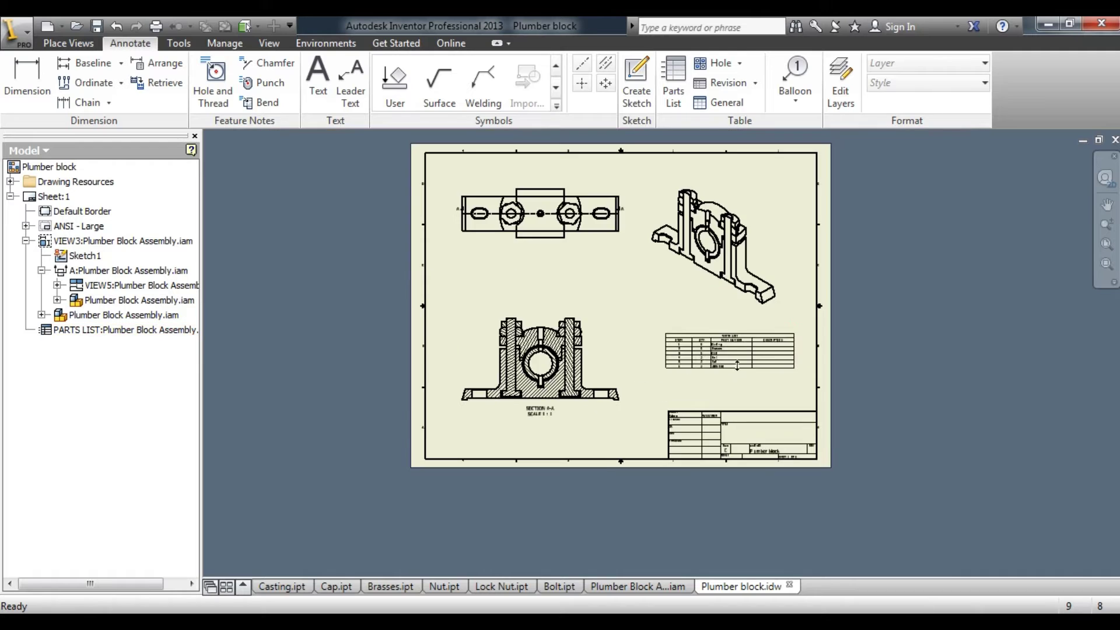
{"action": "scroll", "coordinate": [715, 348], "scroll_direction": "up", "scroll_amount": 5}
{"action": "left_click", "coordinate": [891, 437]}
{"action": "scroll", "coordinate": [891, 437], "scroll_direction": "down", "scroll_amount": 1}
{"action": "scroll", "coordinate": [891, 438], "scroll_direction": "down", "scroll_amount": 1}
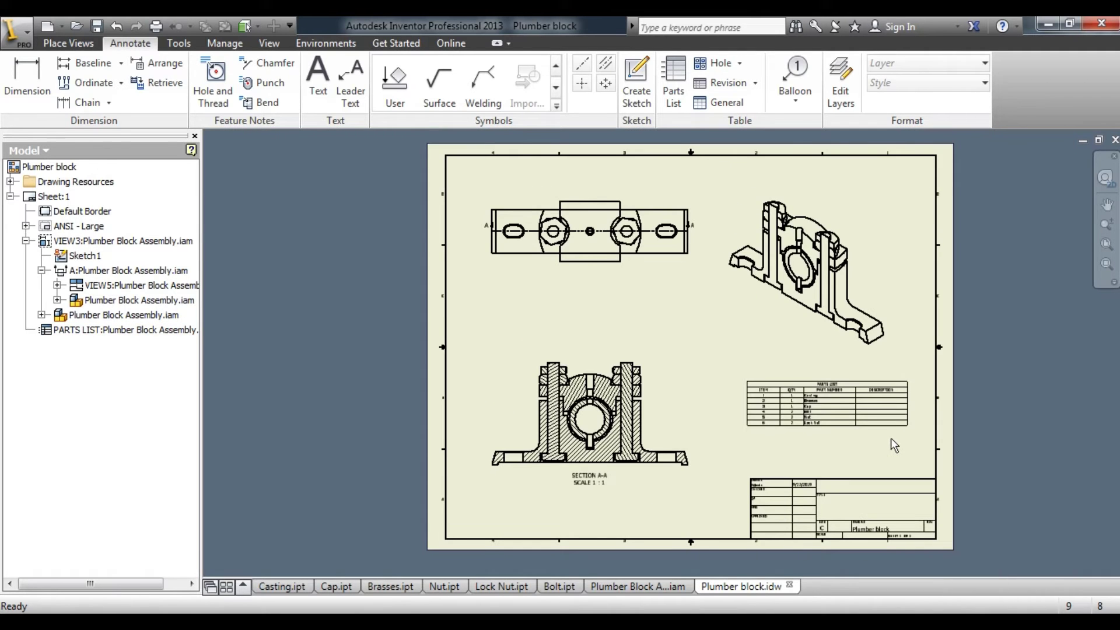
{"action": "scroll", "coordinate": [761, 408], "scroll_direction": "up", "scroll_amount": 3}
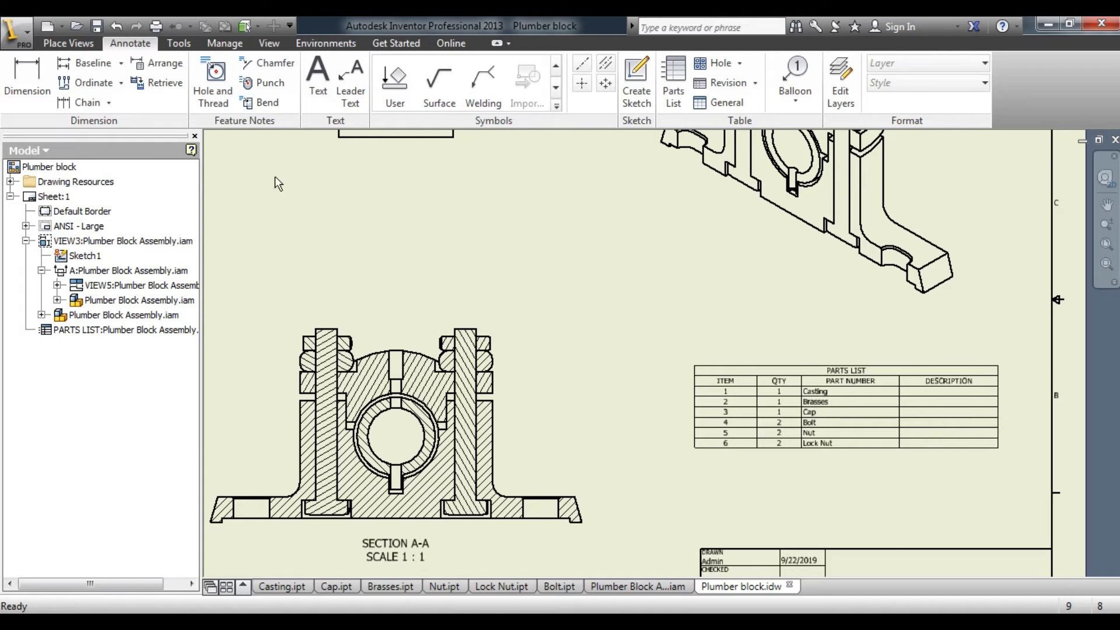
Balloon the lock nut, nut and casting in section A-A as items 6, 5 and 1.
{"action": "left_click", "coordinate": [801, 79]}
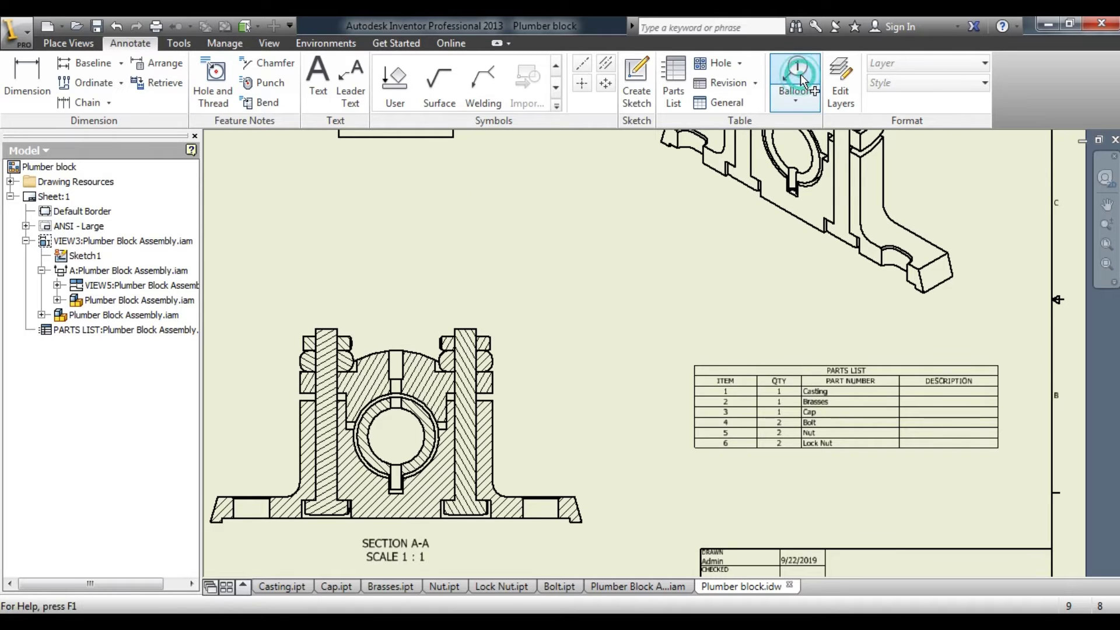
{"action": "left_click", "coordinate": [487, 337]}
{"action": "left_click", "coordinate": [576, 231]}
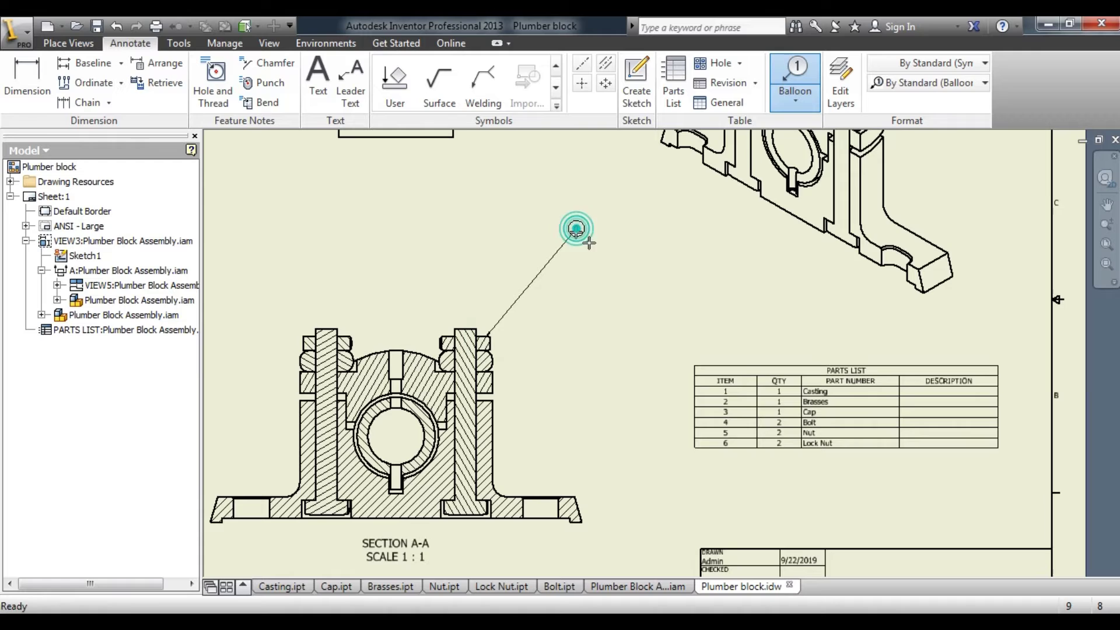
{"action": "right_click", "coordinate": [620, 263]}
{"action": "left_click", "coordinate": [692, 263]}
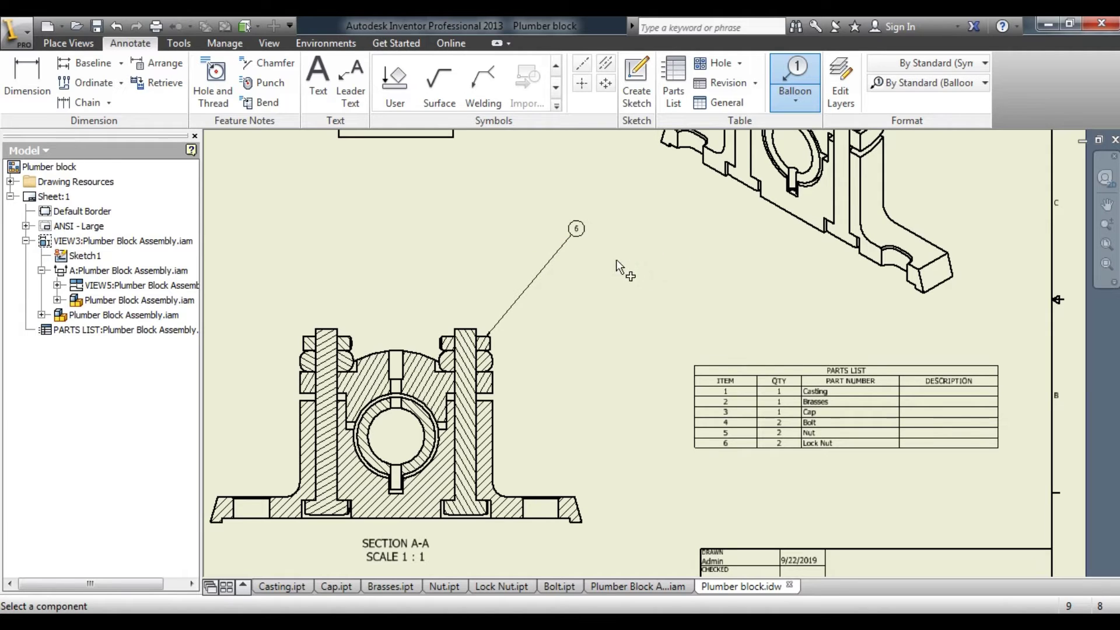
{"action": "left_click", "coordinate": [494, 358]}
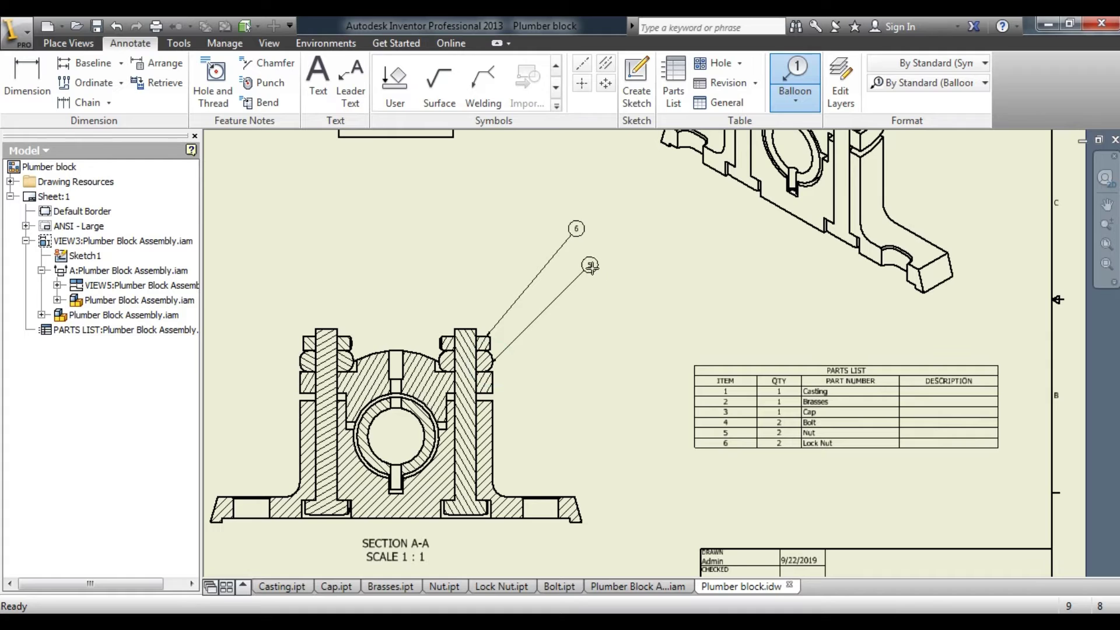
{"action": "left_click", "coordinate": [590, 266]}
{"action": "right_click", "coordinate": [662, 295]}
{"action": "left_click", "coordinate": [740, 294]}
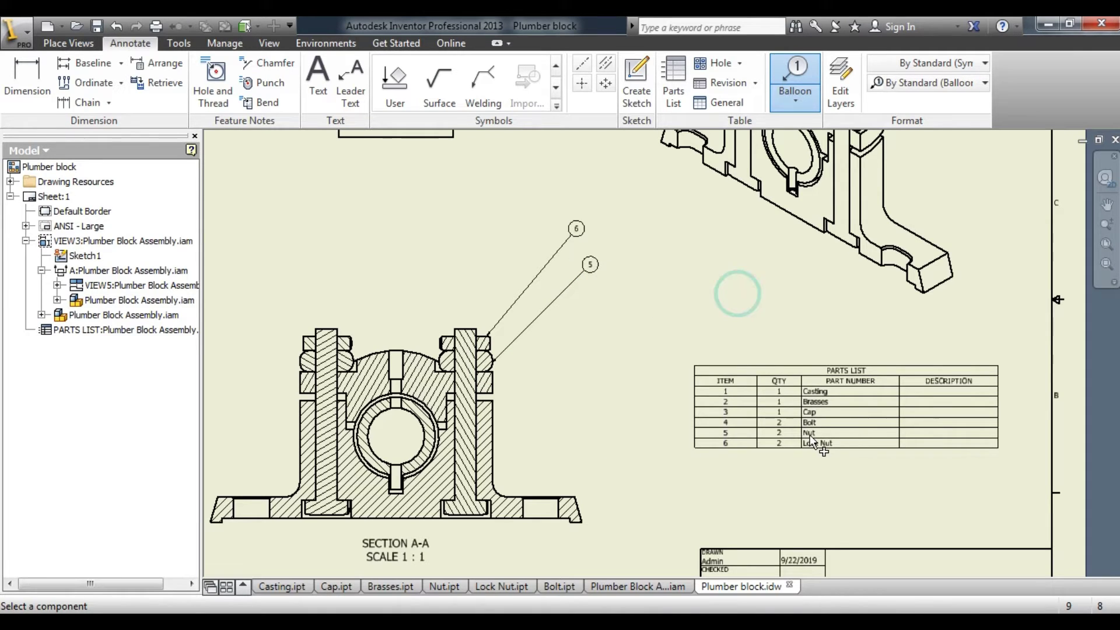
{"action": "left_click", "coordinate": [494, 413]}
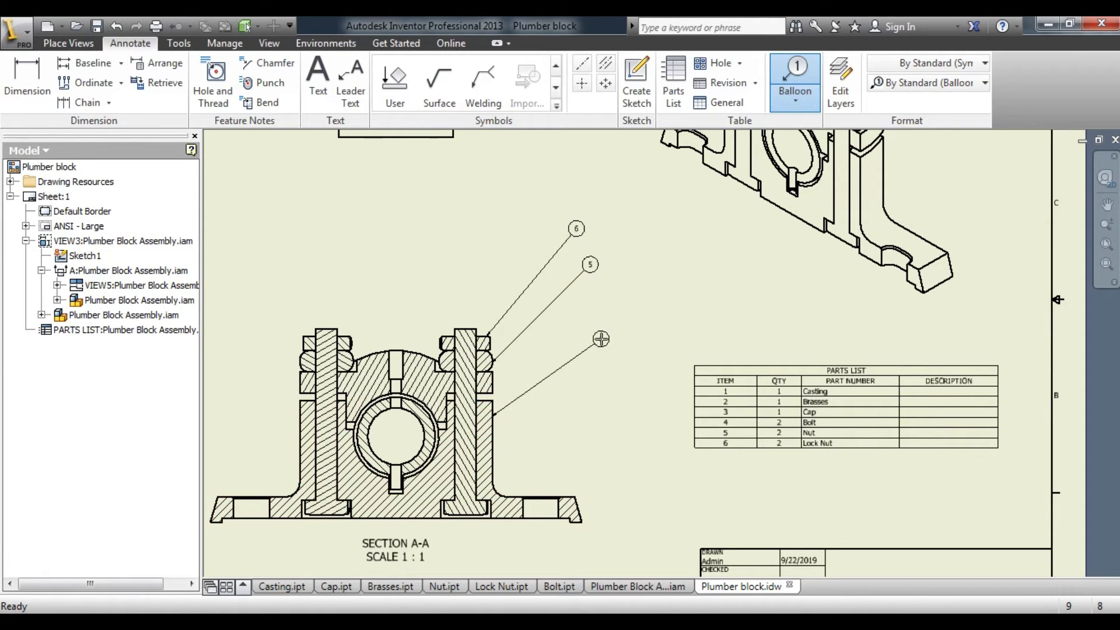
{"action": "left_click", "coordinate": [601, 339]}
{"action": "right_click", "coordinate": [682, 338]}
{"action": "left_click", "coordinate": [739, 338]}
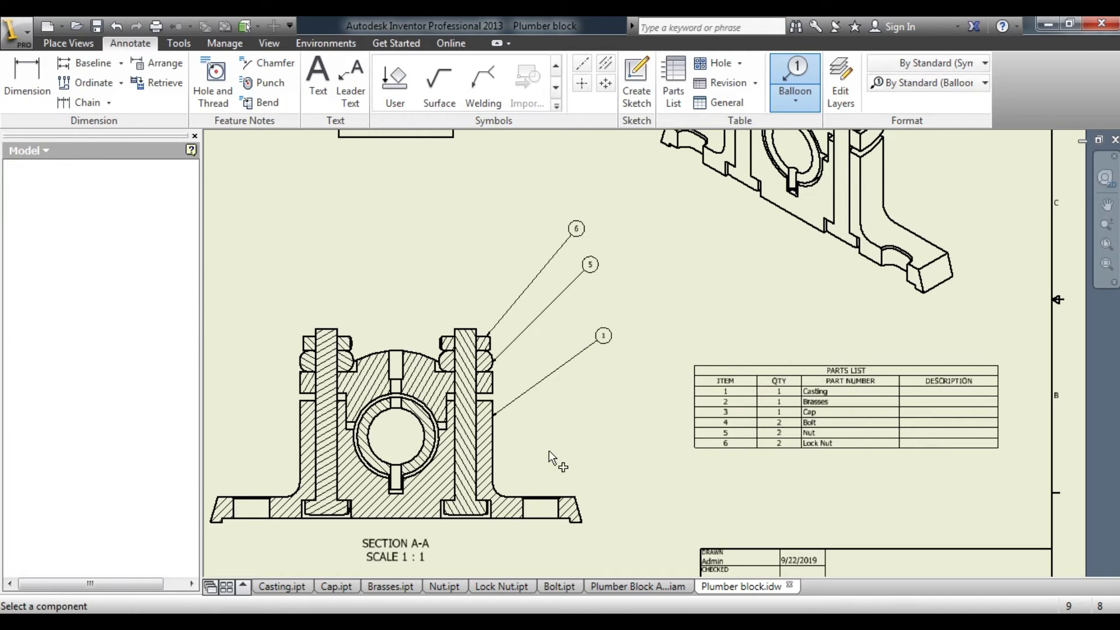
Balloon the cap, brasses and bolt in section A-A as items 3, 2 and 4.
{"action": "left_click", "coordinate": [494, 381]}
{"action": "left_click", "coordinate": [597, 300]}
{"action": "right_click", "coordinate": [635, 303]}
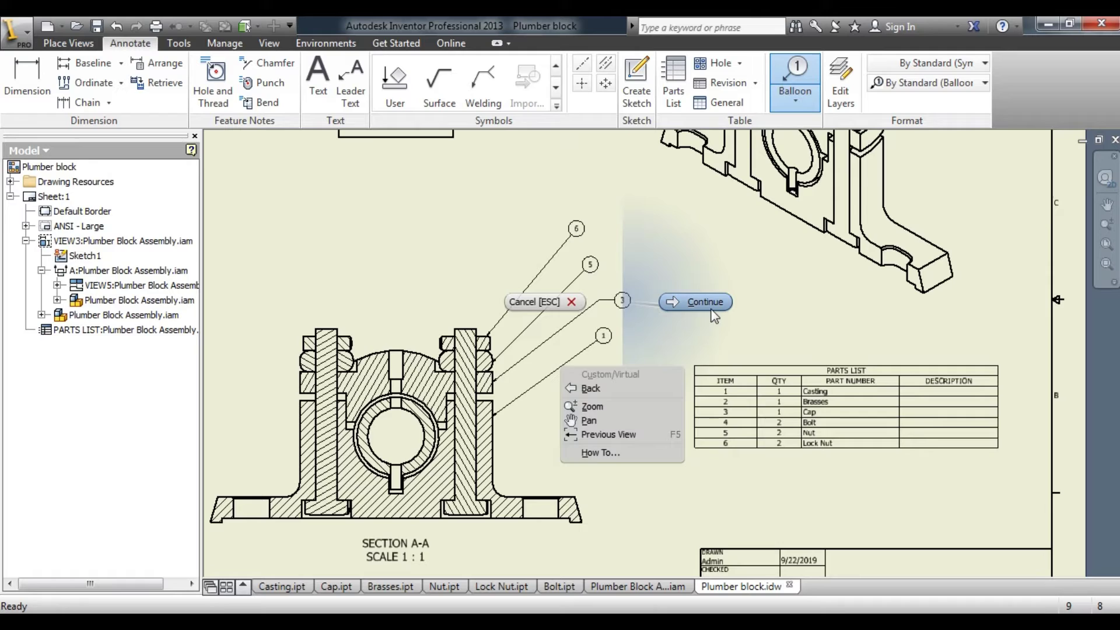
{"action": "left_click", "coordinate": [700, 302]}
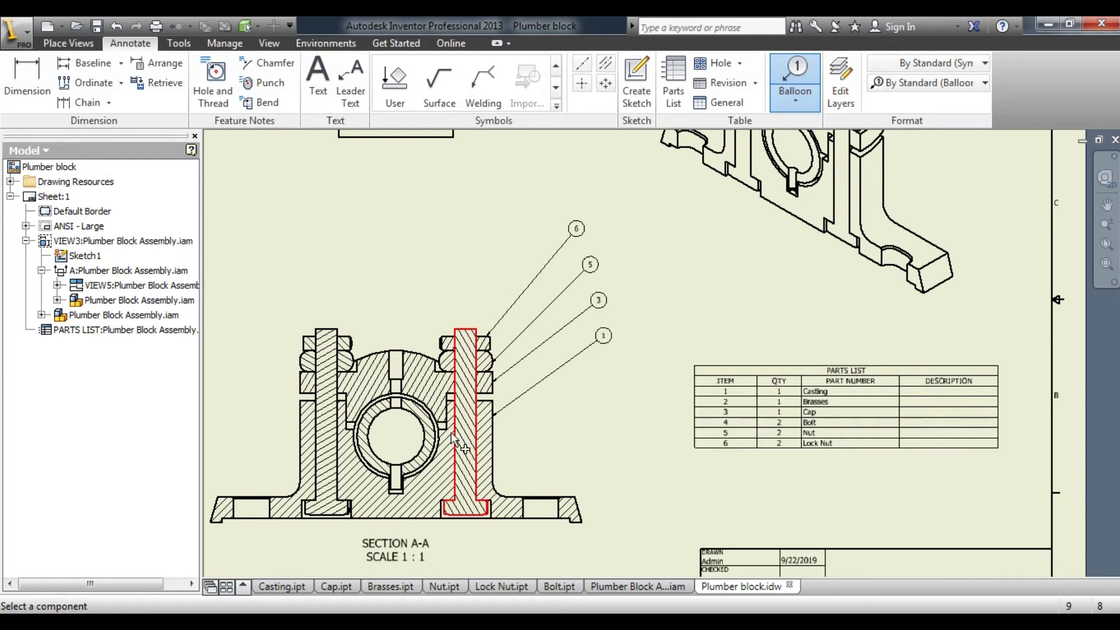
{"action": "left_click", "coordinate": [431, 428]}
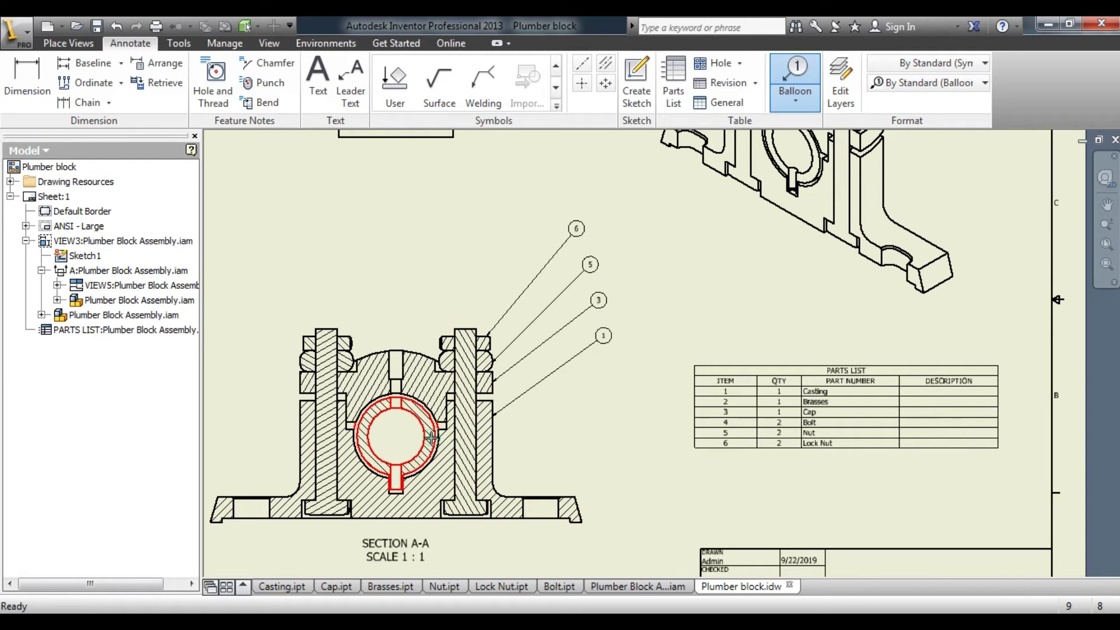
{"action": "left_click", "coordinate": [481, 257]}
{"action": "right_click", "coordinate": [491, 257]}
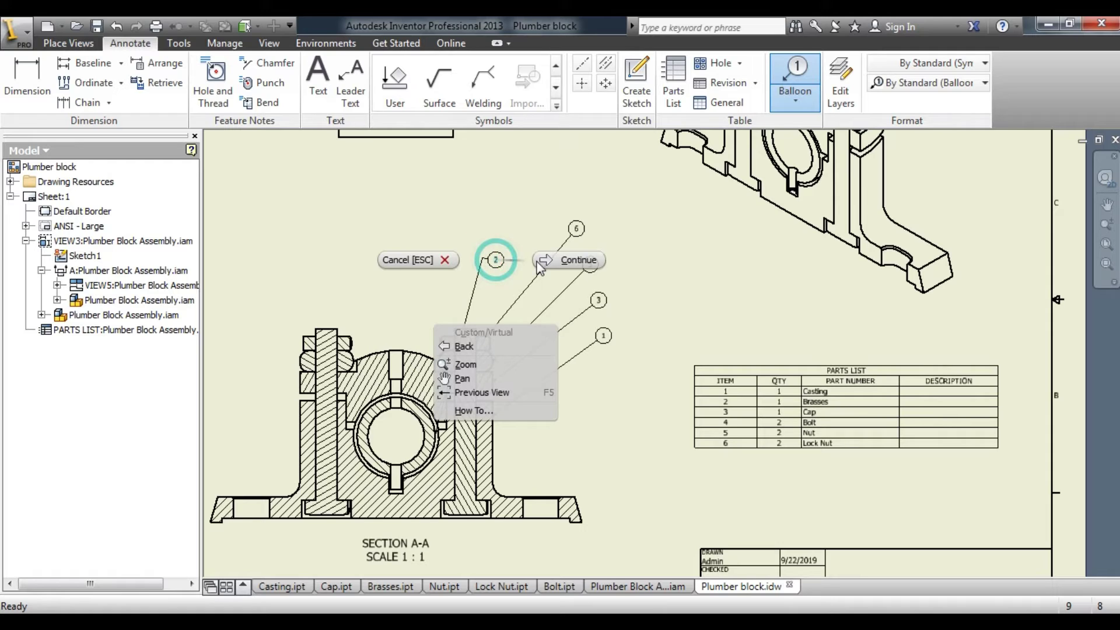
{"action": "left_click", "coordinate": [573, 257]}
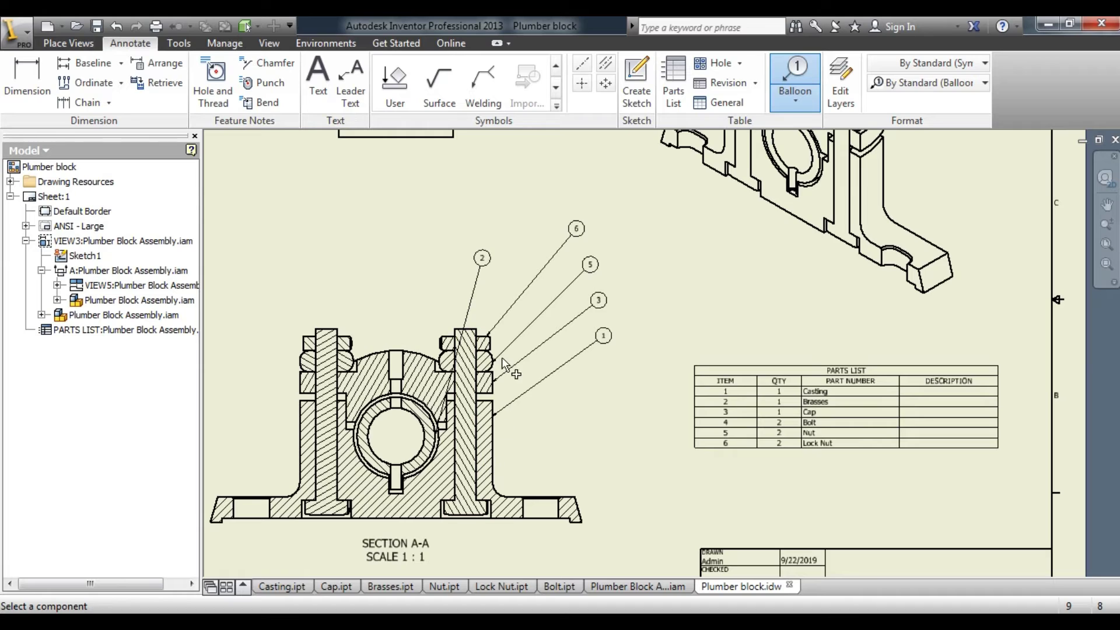
{"action": "left_click", "coordinate": [476, 482]}
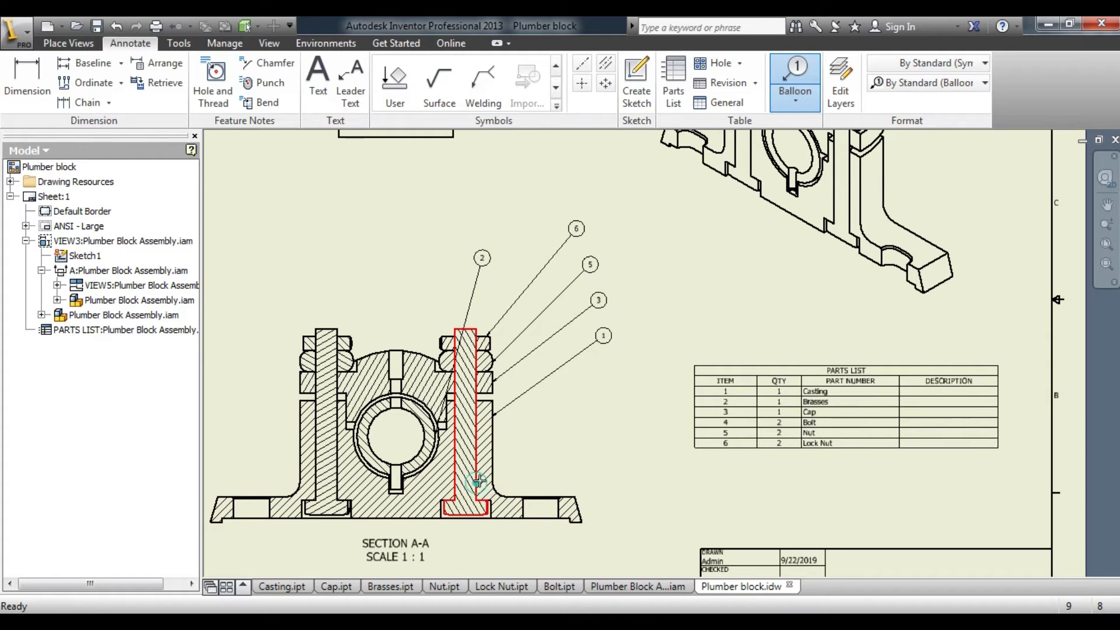
{"action": "left_click", "coordinate": [599, 395]}
{"action": "right_click", "coordinate": [625, 405]}
{"action": "left_click", "coordinate": [668, 406]}
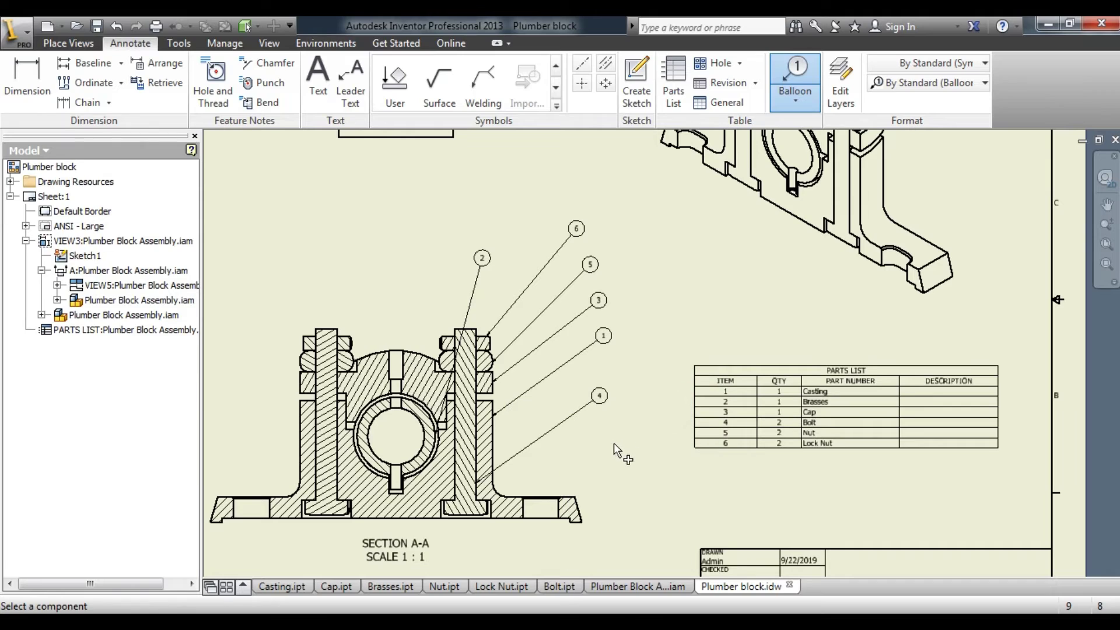
{"action": "scroll", "coordinate": [586, 335], "scroll_direction": "down", "scroll_amount": 2}
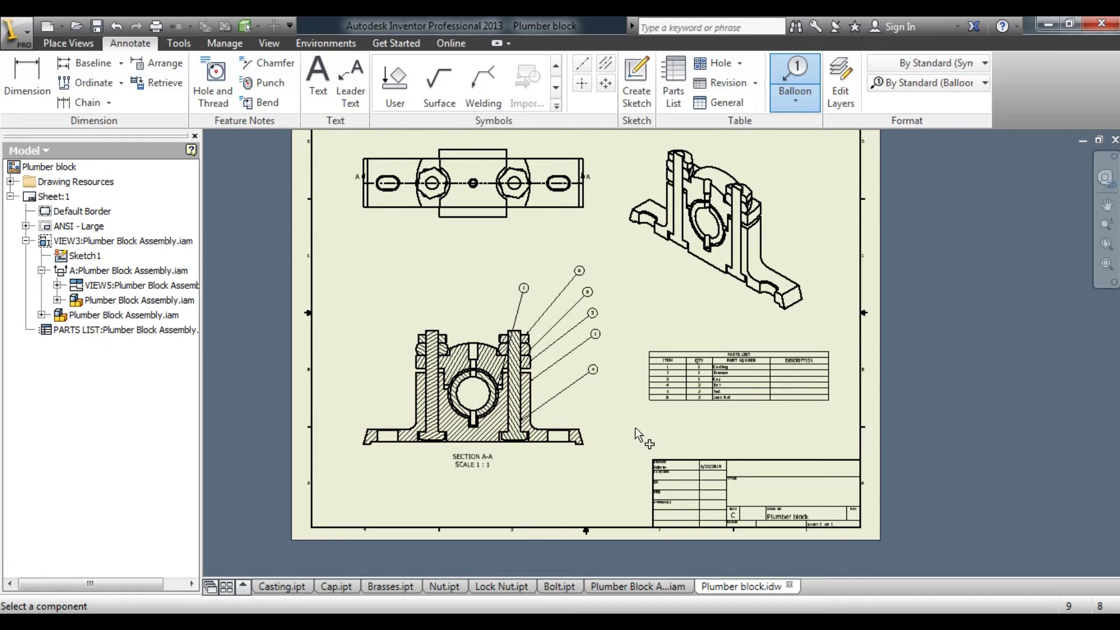
{"action": "scroll", "coordinate": [671, 418], "scroll_direction": "down", "scroll_amount": 3}
{"action": "scroll", "coordinate": [683, 425], "scroll_direction": "up", "scroll_amount": 4}
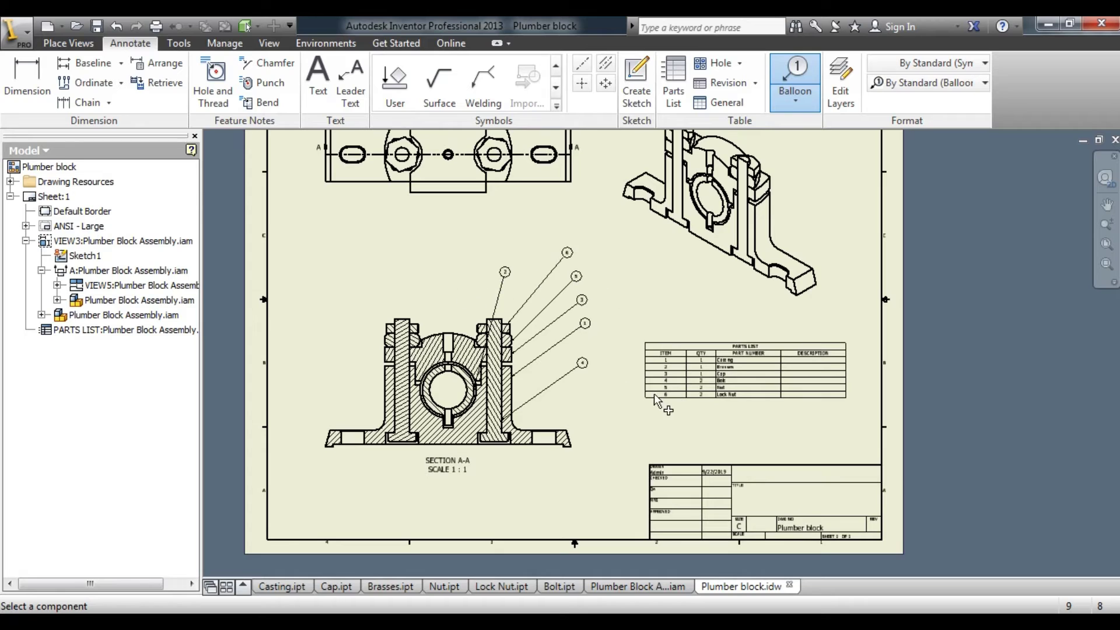
{"action": "scroll", "coordinate": [651, 393], "scroll_direction": "down", "scroll_amount": 2}
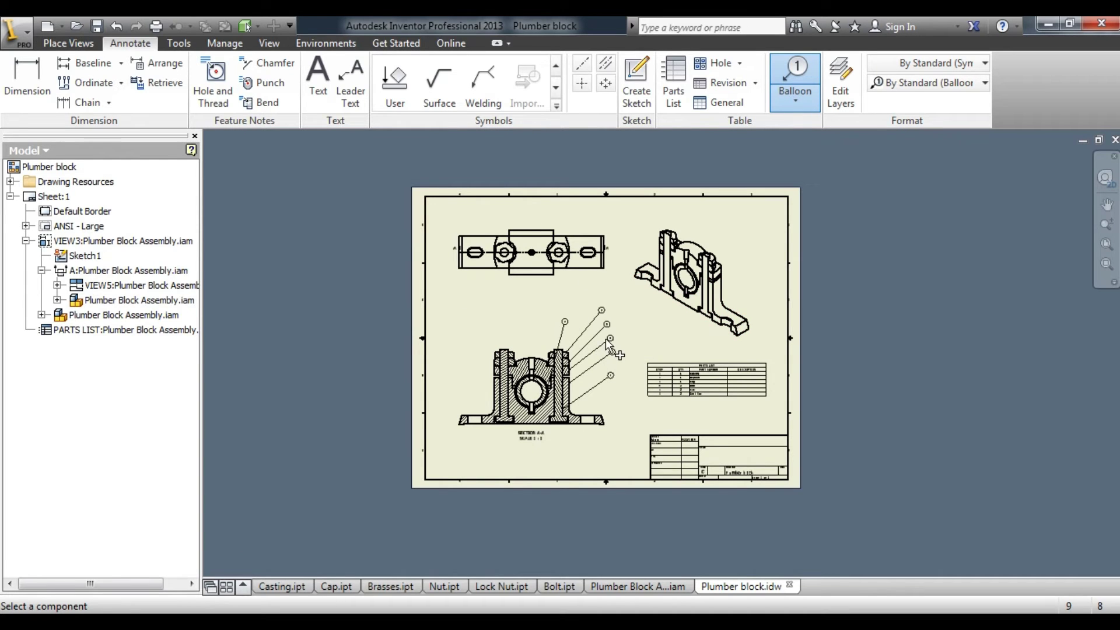
{"action": "scroll", "coordinate": [560, 402], "scroll_direction": "up", "scroll_amount": 2}
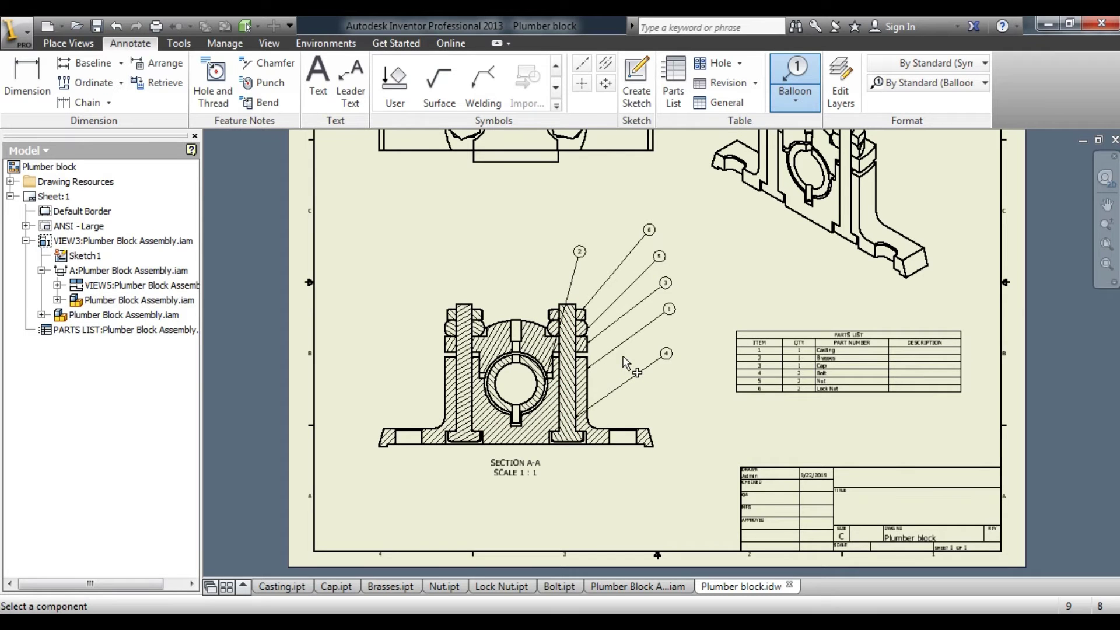
Create Drawing2 from Standard.idw and start a base view, browsing for its model file.
{"action": "left_click", "coordinate": [46, 30]}
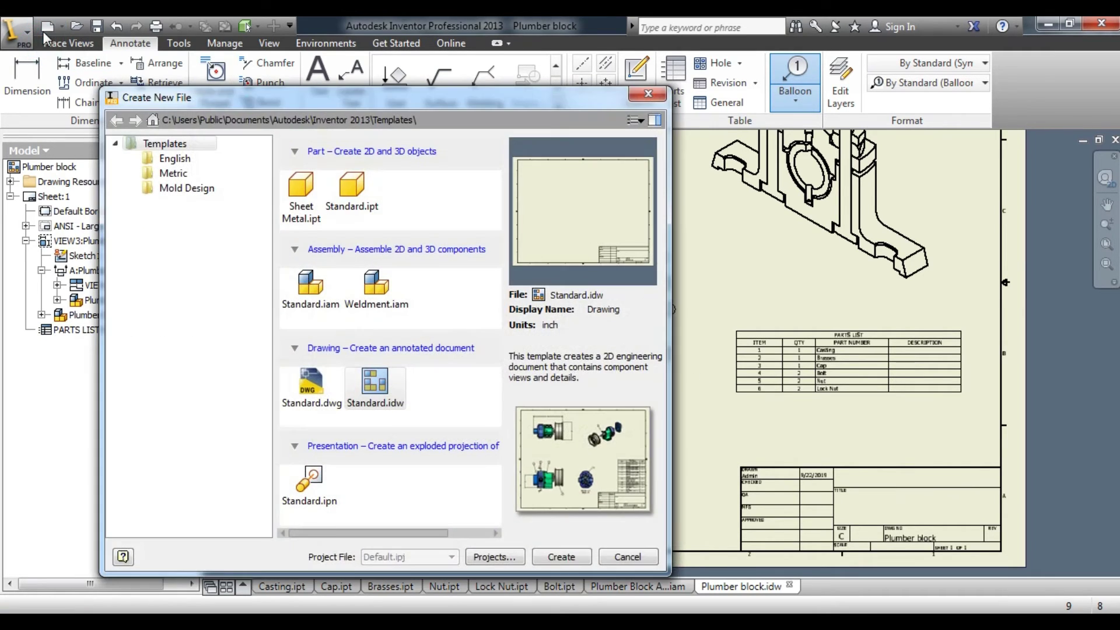
{"action": "double_click", "coordinate": [375, 386]}
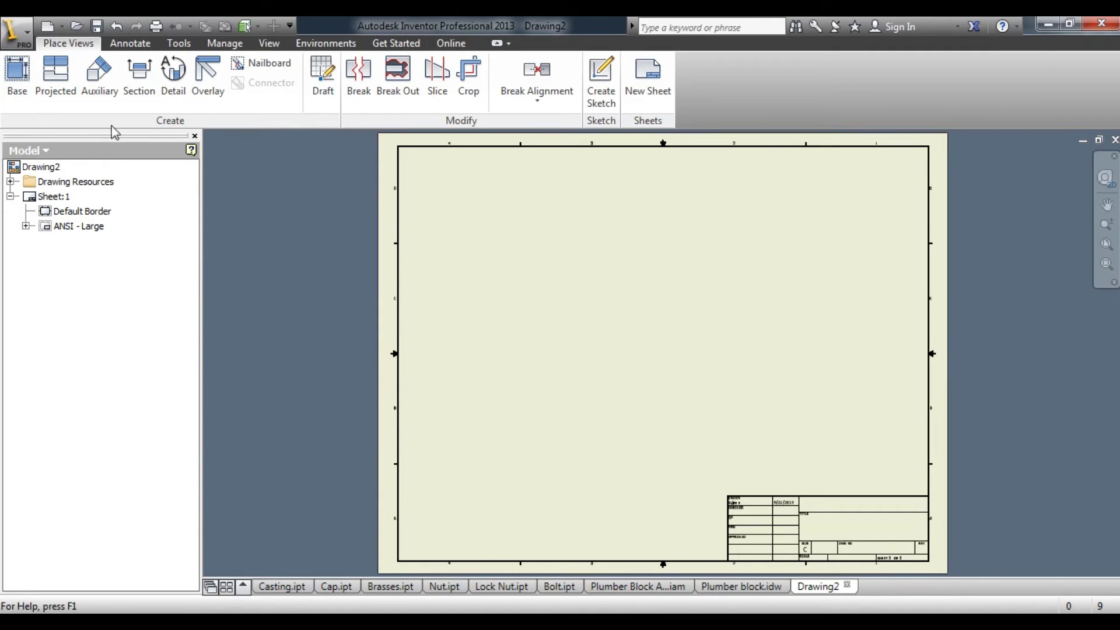
{"action": "left_click", "coordinate": [21, 71]}
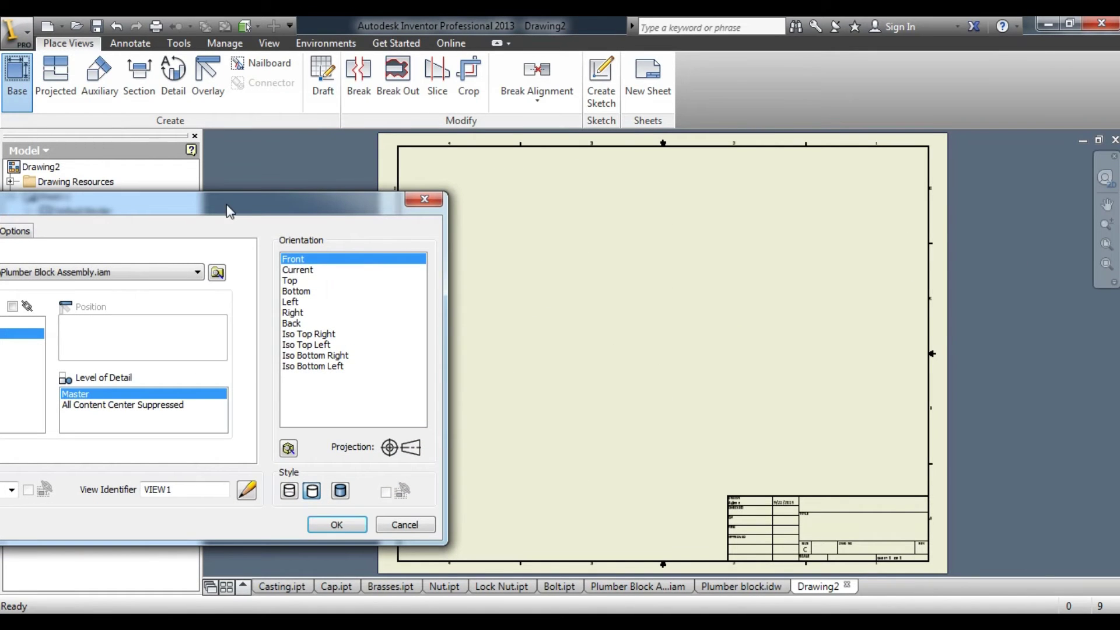
{"action": "left_click_drag", "start_coordinate": [229, 207], "coordinate": [441, 165]}
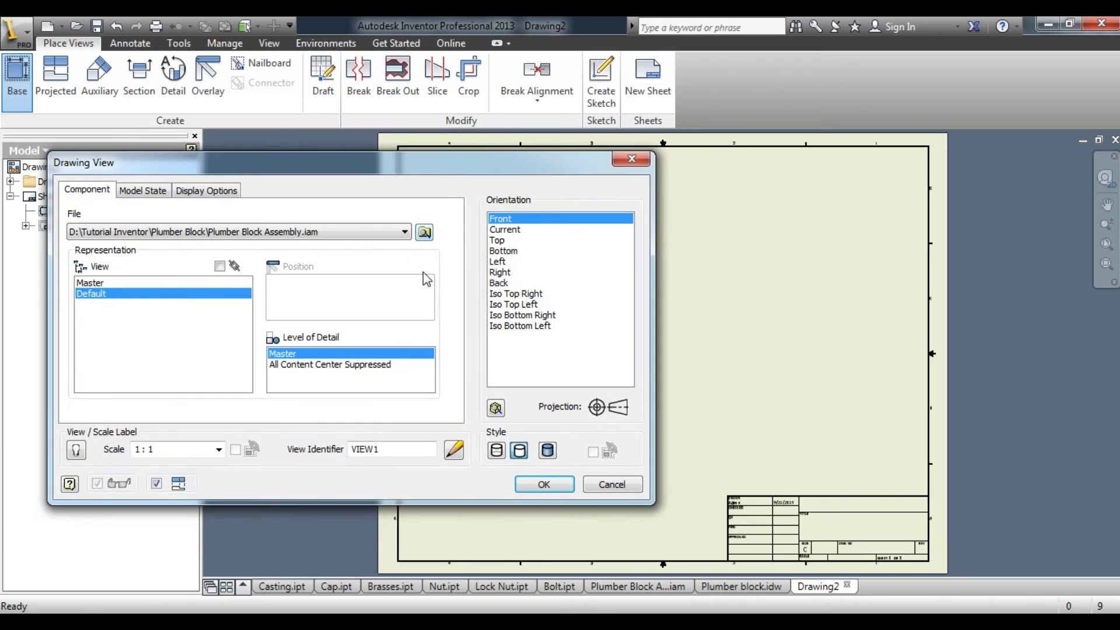
{"action": "left_click", "coordinate": [424, 232]}
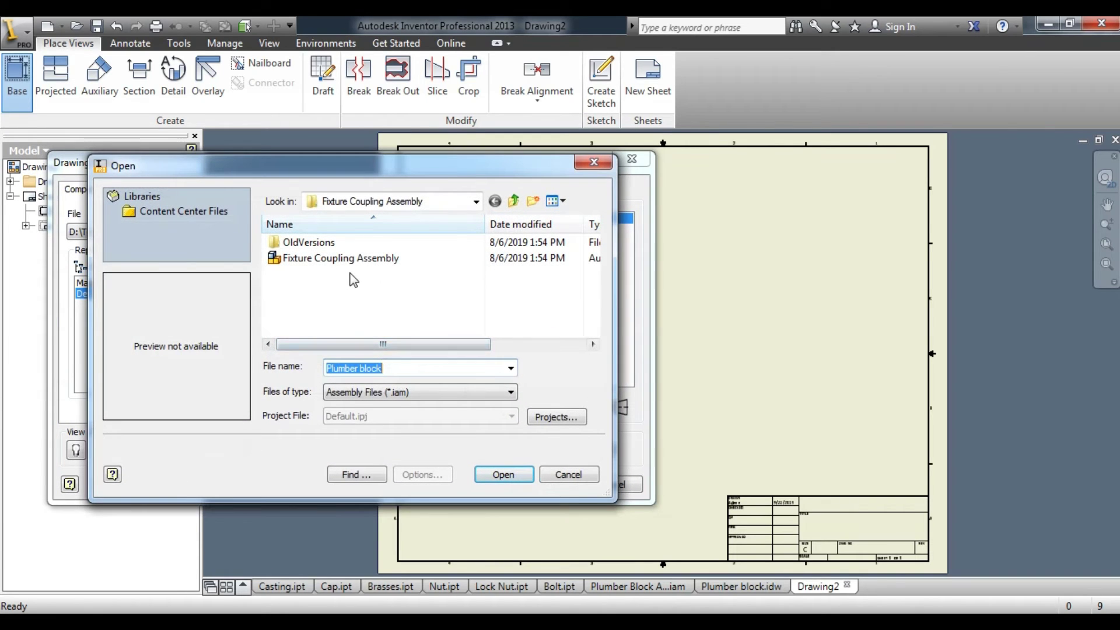
Filter the Open dialog to list Part Files instead of assemblies.
{"action": "left_click", "coordinate": [402, 392]}
{"action": "left_click", "coordinate": [379, 430]}
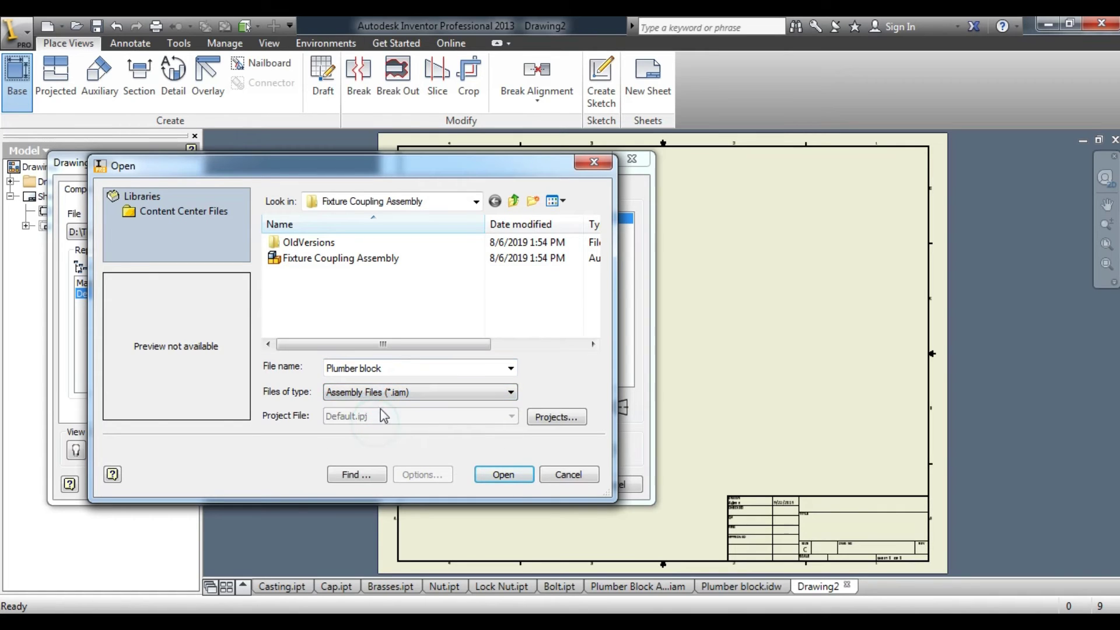
{"action": "left_click", "coordinate": [381, 391]}
{"action": "left_click", "coordinate": [371, 418]}
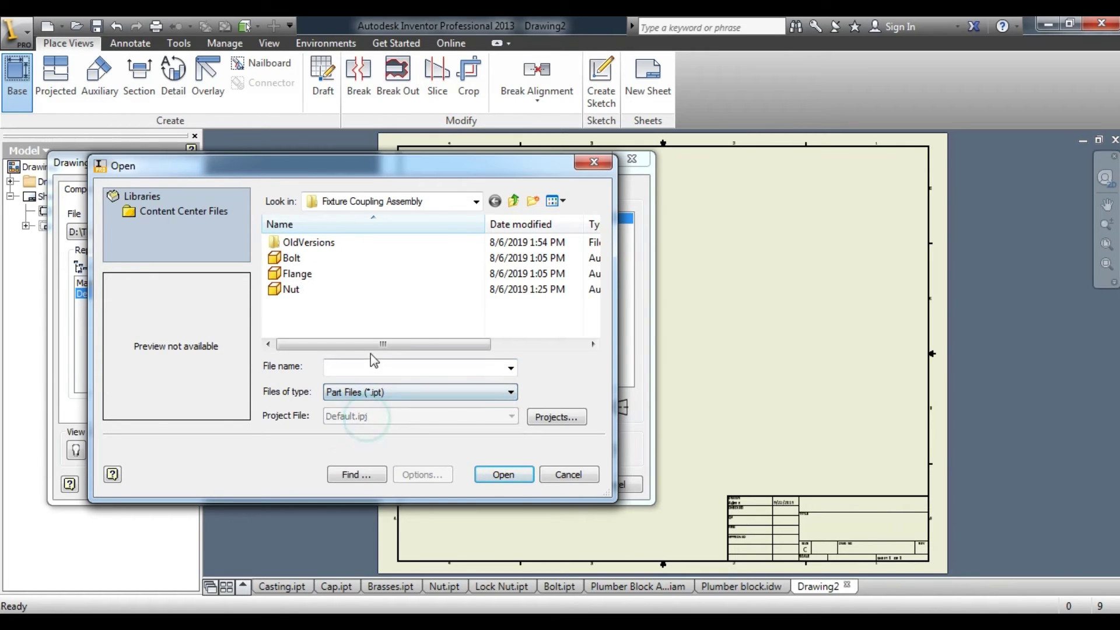
Browse Local Disk (D:) > Tutorial Inventor > Plumber Block and select the Casting part.
{"action": "left_click", "coordinate": [477, 202]}
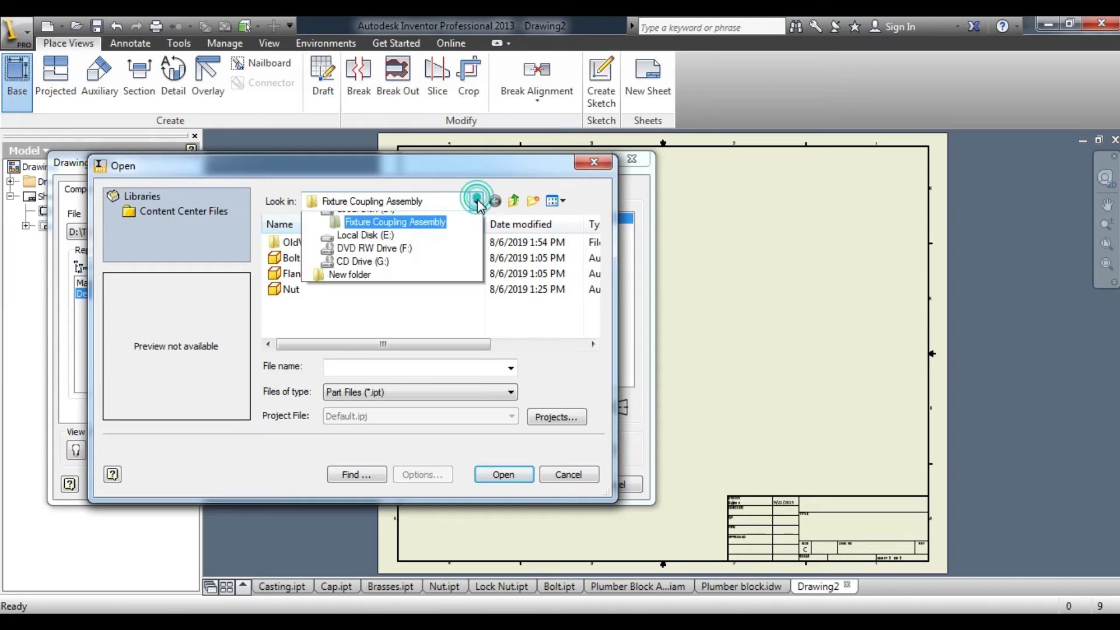
{"action": "left_click", "coordinate": [366, 324]}
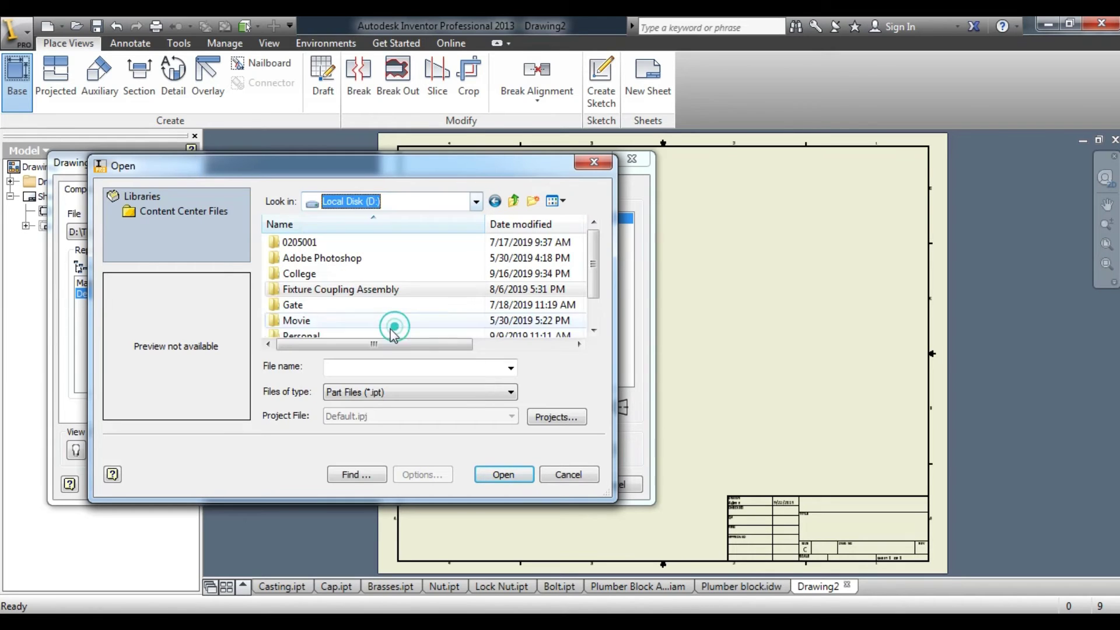
{"action": "scroll", "coordinate": [356, 342], "scroll_direction": "down", "scroll_amount": 1}
{"action": "double_click", "coordinate": [300, 319]}
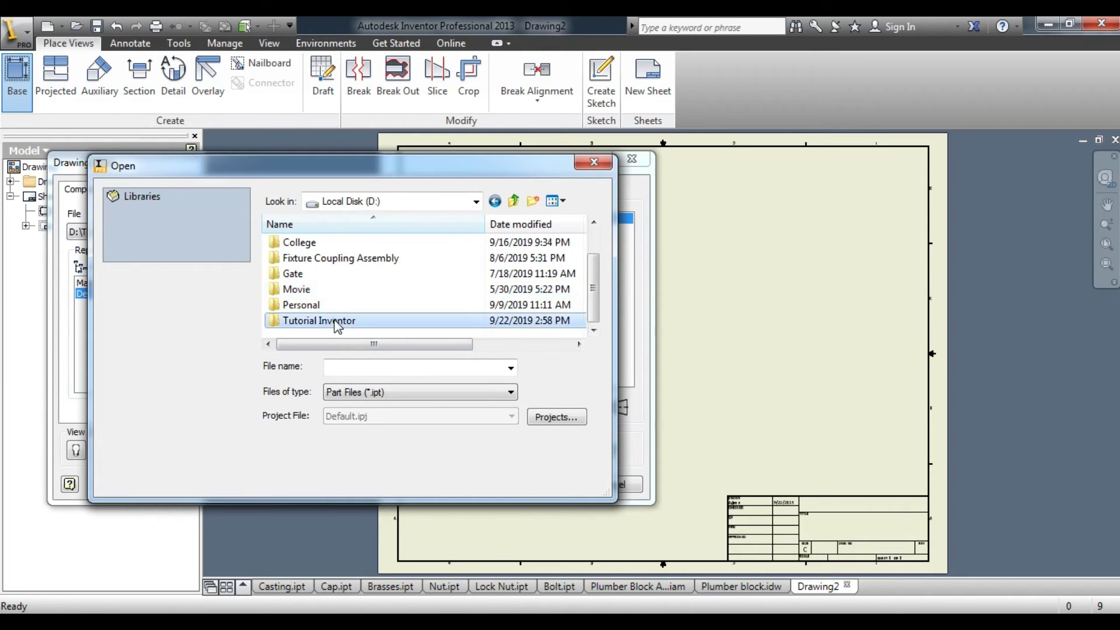
{"action": "double_click", "coordinate": [318, 252]}
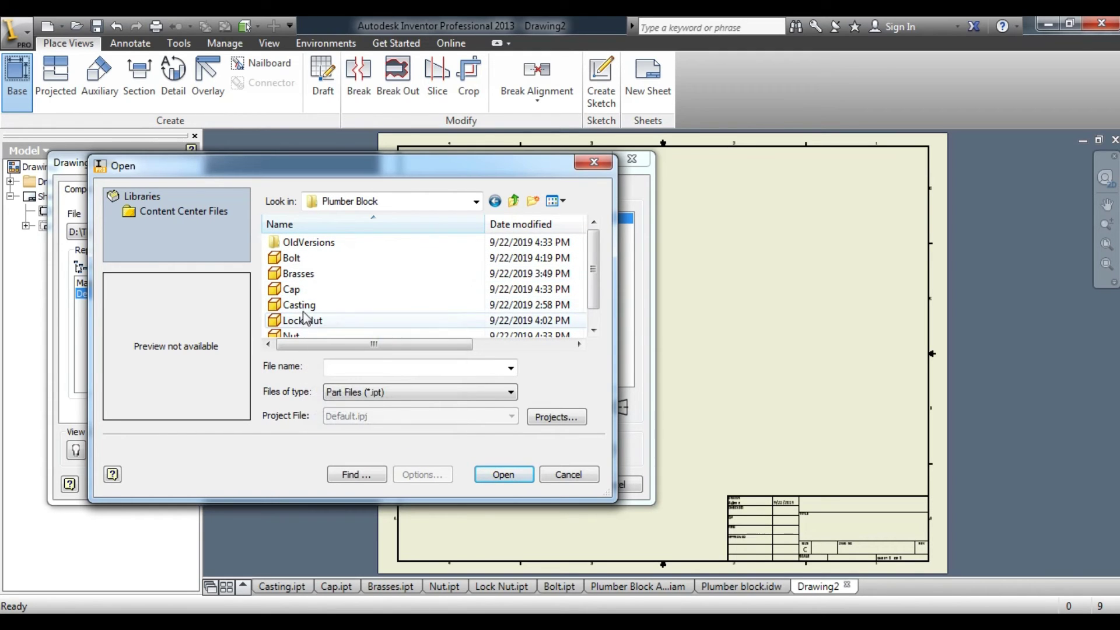
{"action": "left_click", "coordinate": [299, 304]}
Load Casting.ipt and place its front base view on the sheet.
{"action": "left_click", "coordinate": [501, 473]}
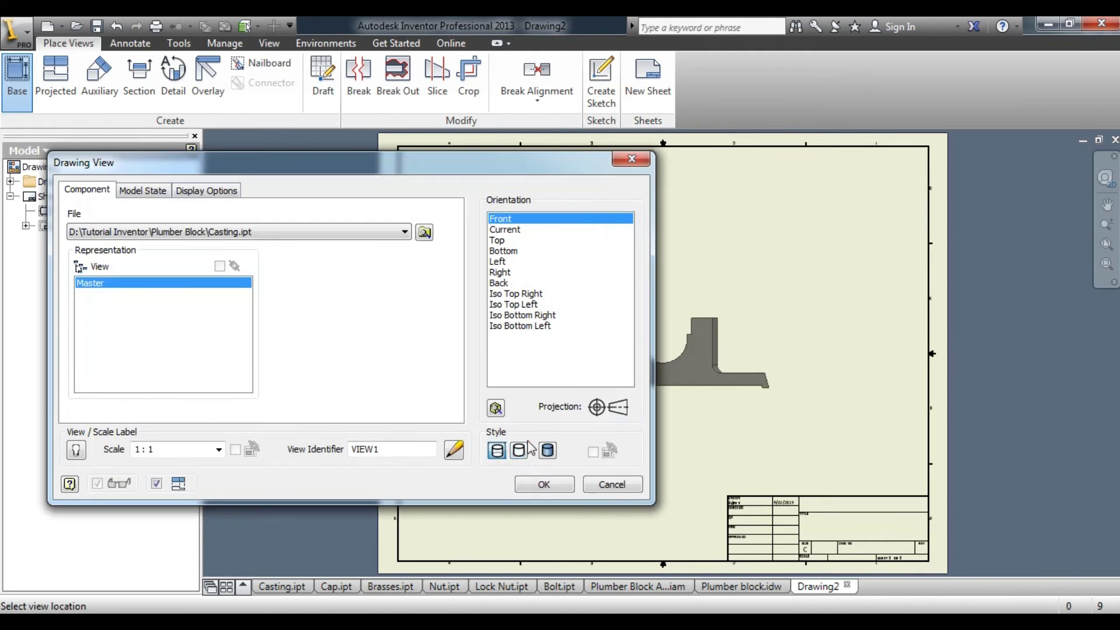
{"action": "left_click_drag", "start_coordinate": [473, 172], "coordinate": [266, 180]}
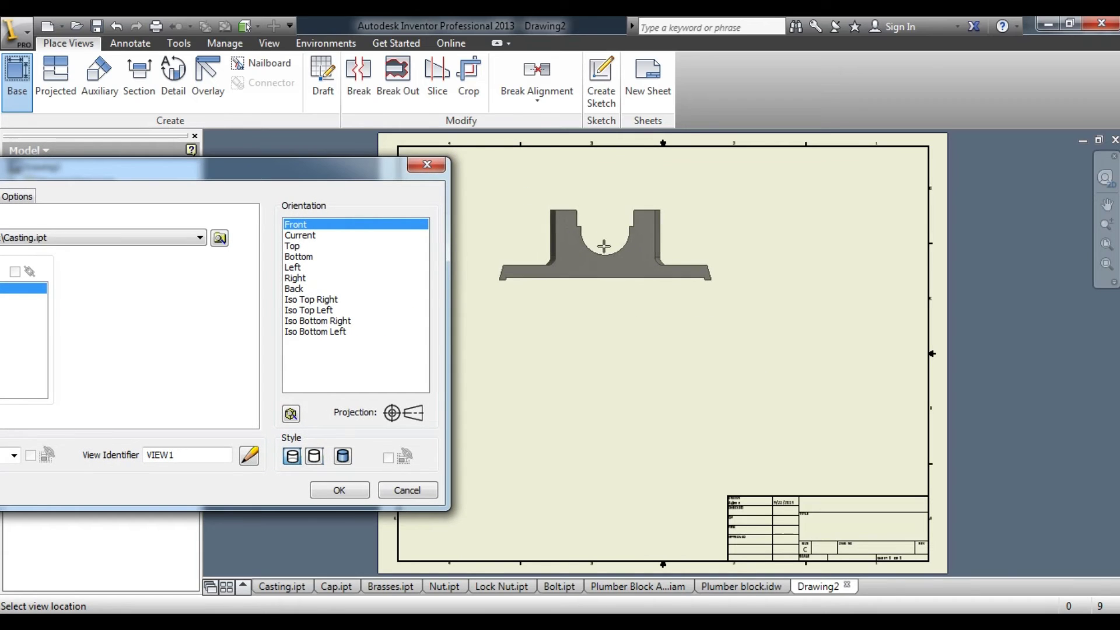
{"action": "left_click", "coordinate": [593, 262]}
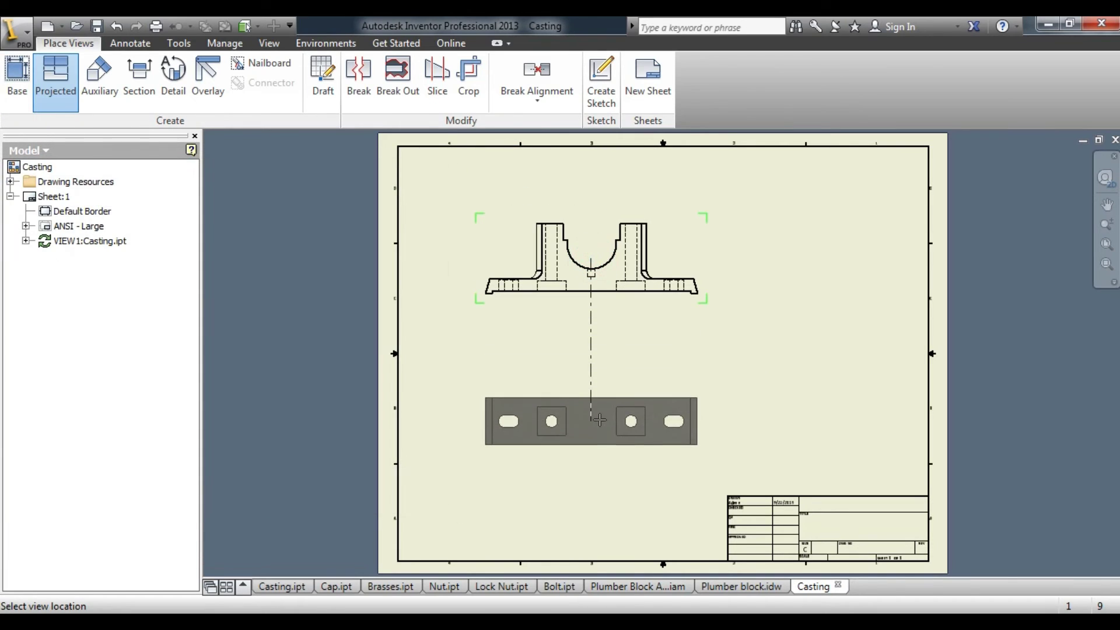
Project a top view below the front view and create it.
{"action": "left_click", "coordinate": [600, 413]}
{"action": "right_click", "coordinate": [794, 358]}
{"action": "left_click", "coordinate": [854, 356]}
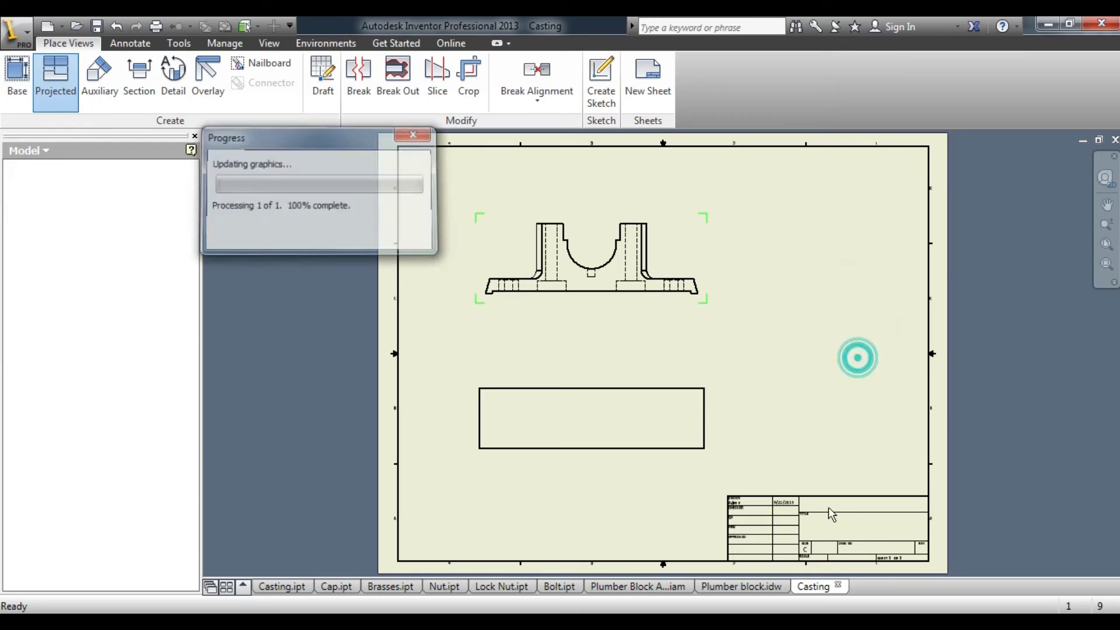
{"action": "scroll", "coordinate": [717, 428], "scroll_direction": "up", "scroll_amount": 3}
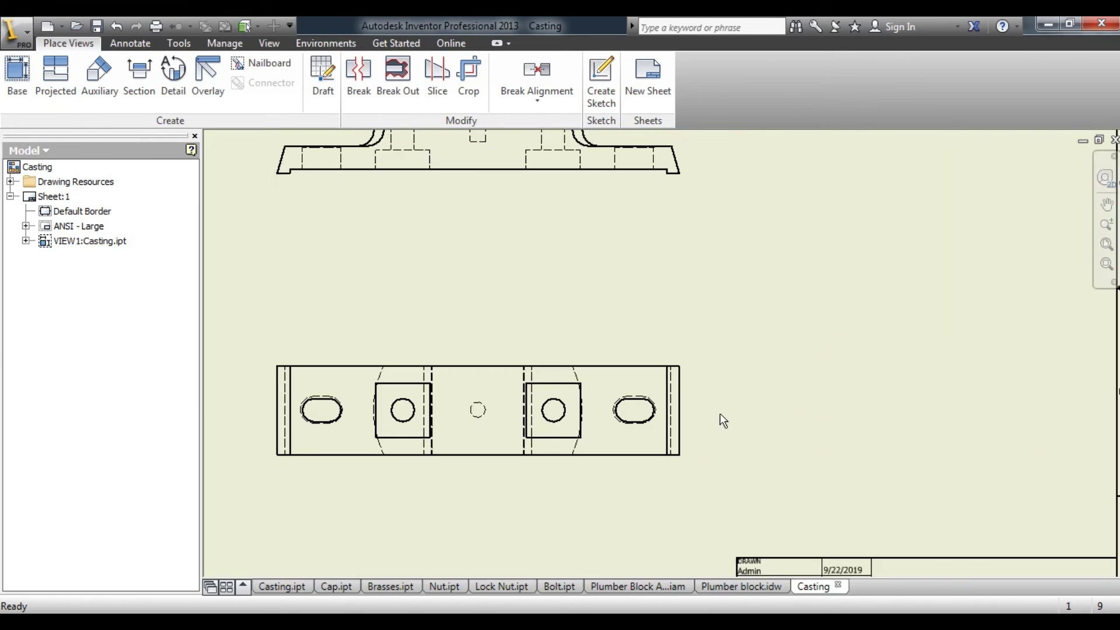
{"action": "scroll", "coordinate": [720, 421], "scroll_direction": "down", "scroll_amount": 3}
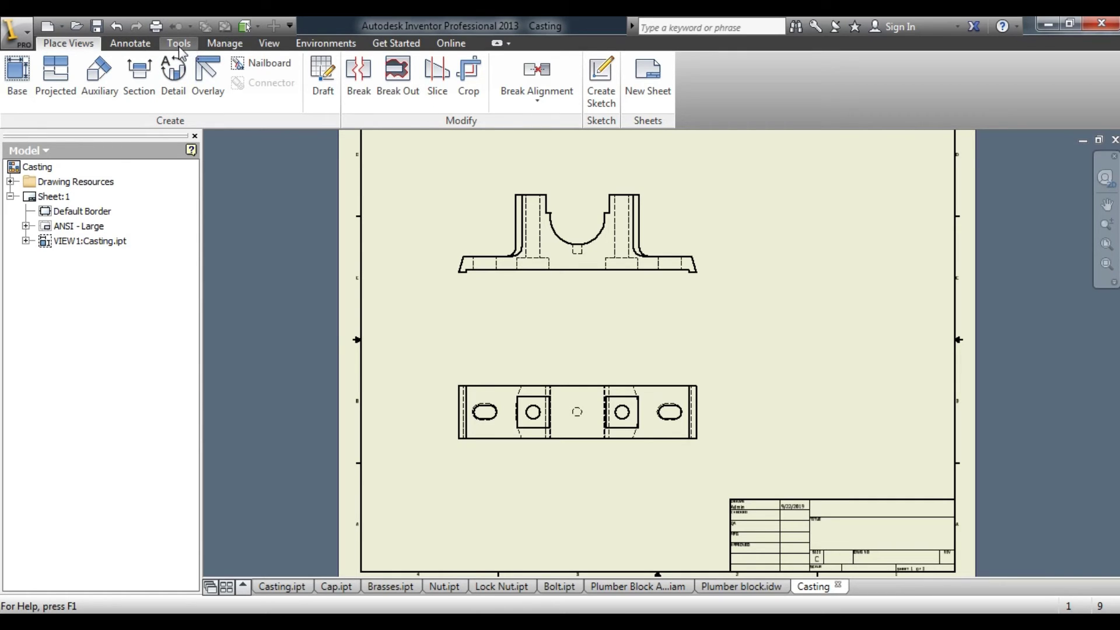
Add a 1.81 vertical dimension between the top view's top and bottom edges, placed at right.
{"action": "left_click", "coordinate": [129, 43]}
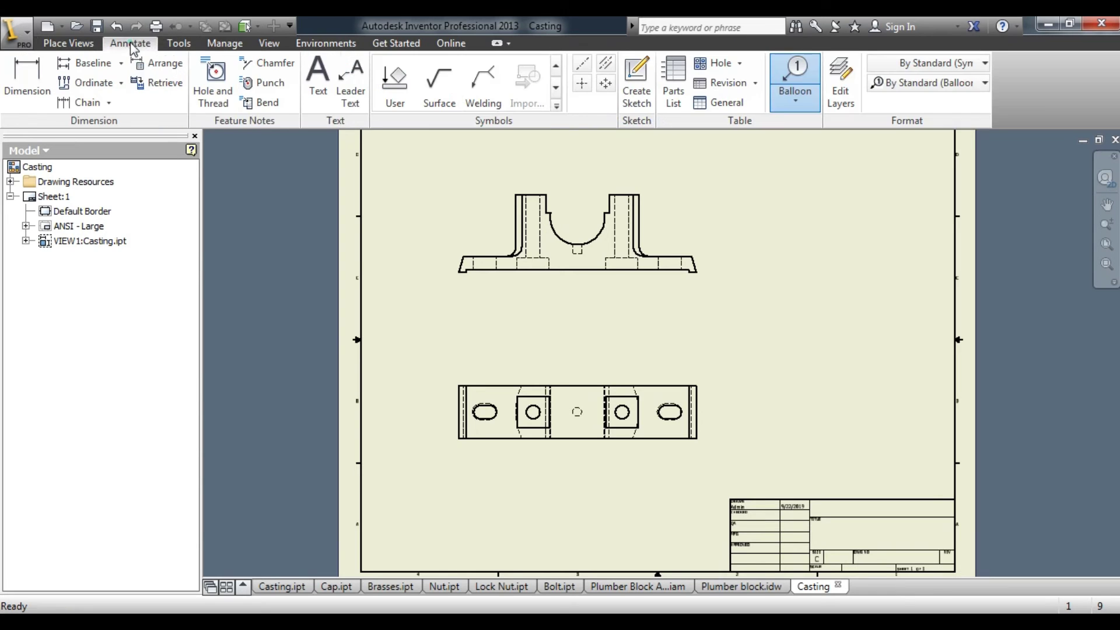
{"action": "left_click", "coordinate": [27, 79]}
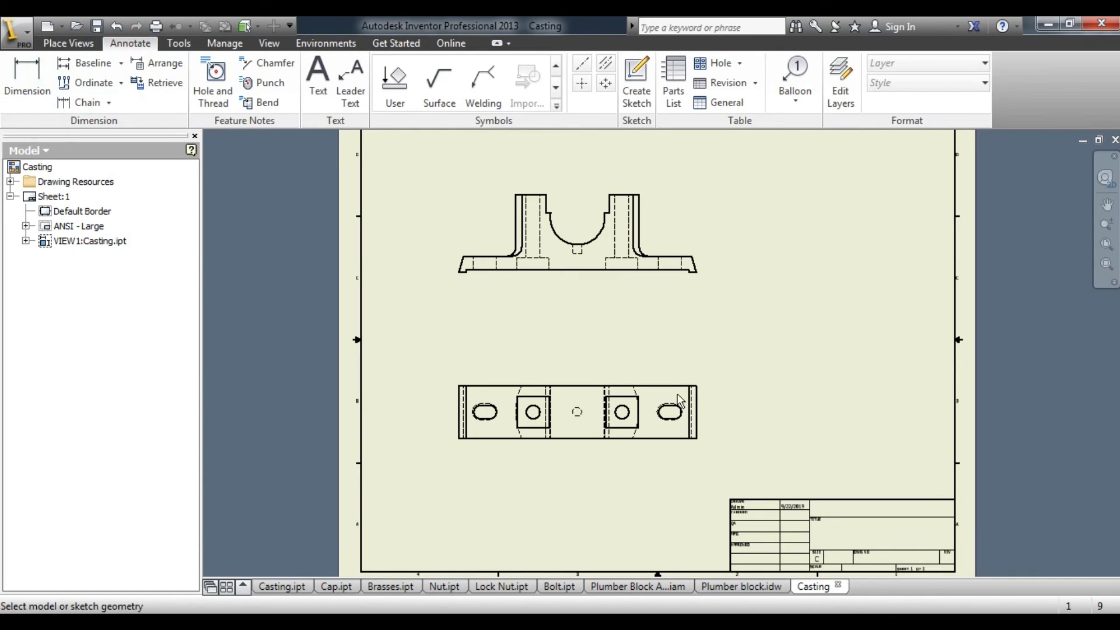
{"action": "left_click", "coordinate": [670, 381]}
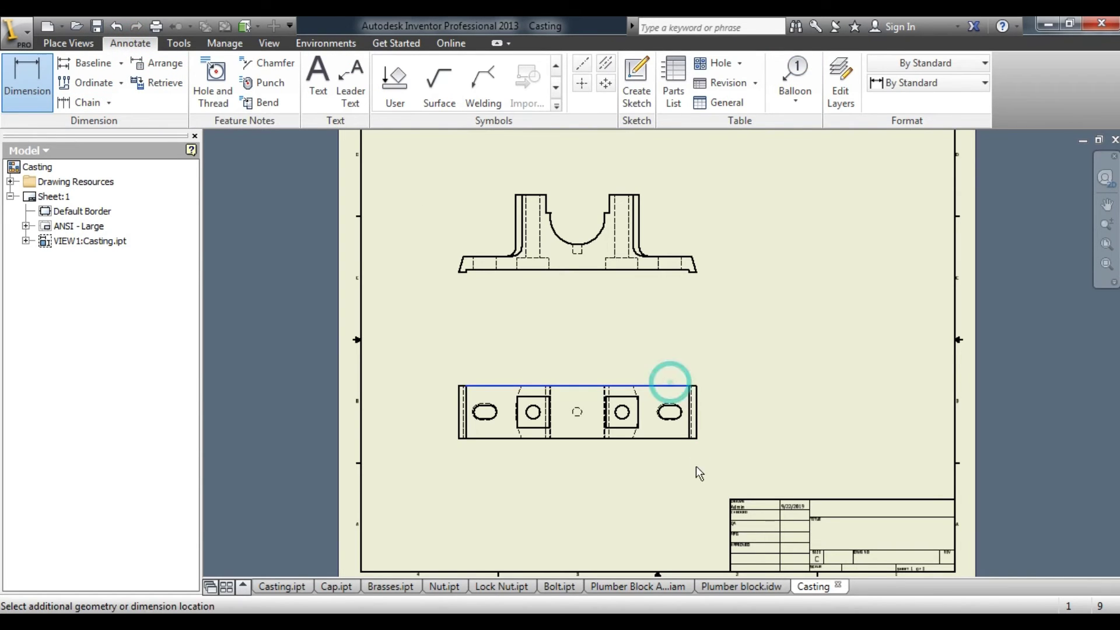
{"action": "left_click", "coordinate": [671, 437]}
{"action": "left_click", "coordinate": [738, 436]}
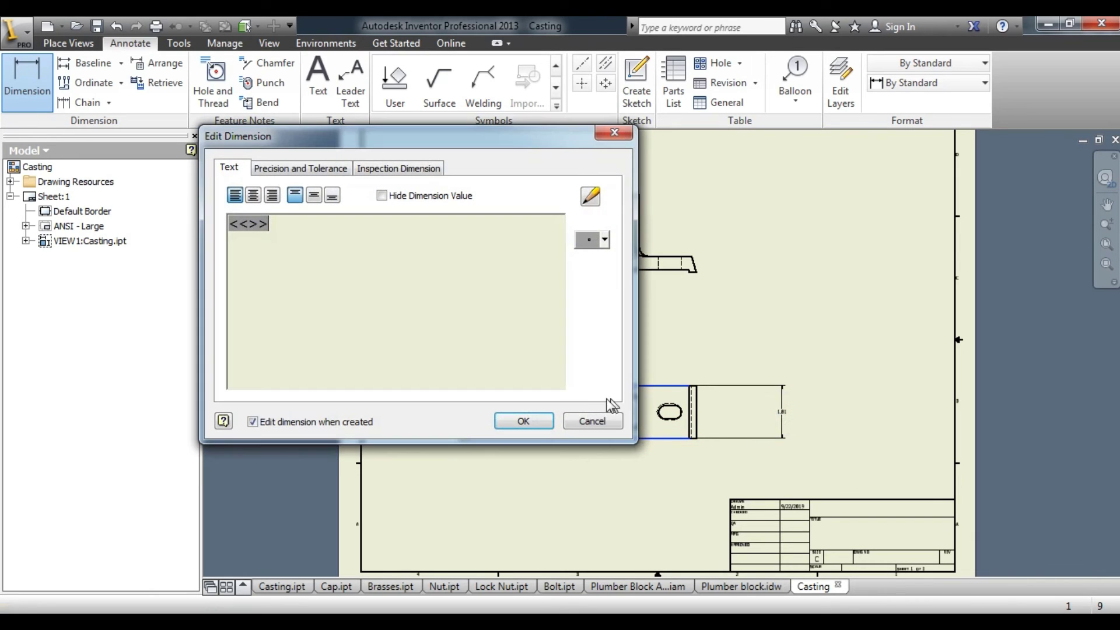
{"action": "left_click", "coordinate": [525, 423]}
{"action": "scroll", "coordinate": [795, 420], "scroll_direction": "up", "scroll_amount": 4}
{"action": "scroll", "coordinate": [750, 403], "scroll_direction": "up", "scroll_amount": 1}
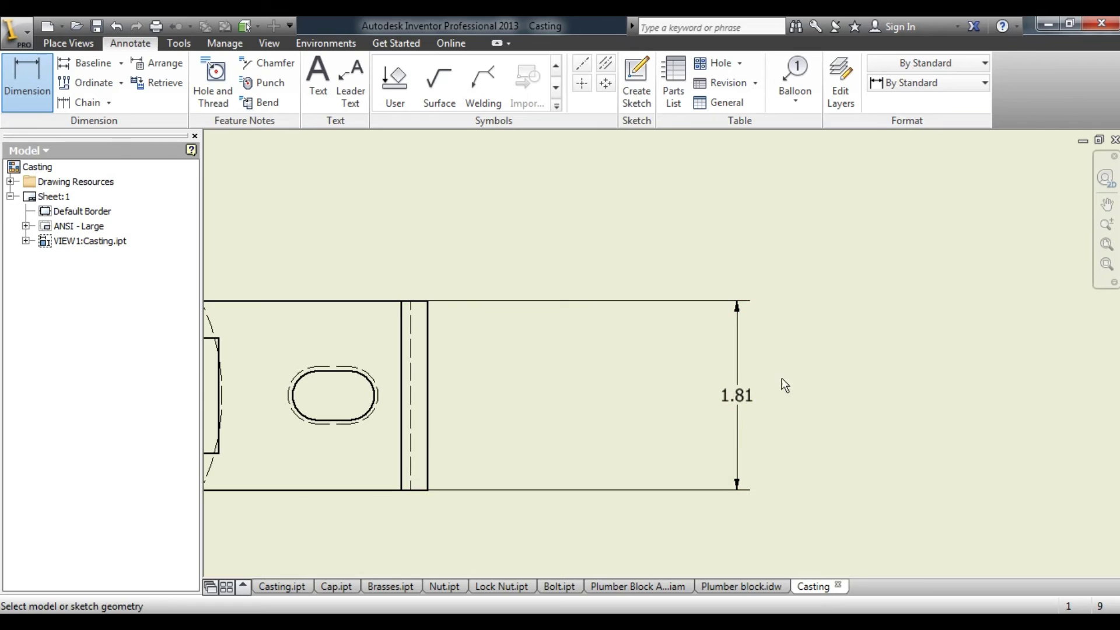
{"action": "left_click", "coordinate": [179, 43]}
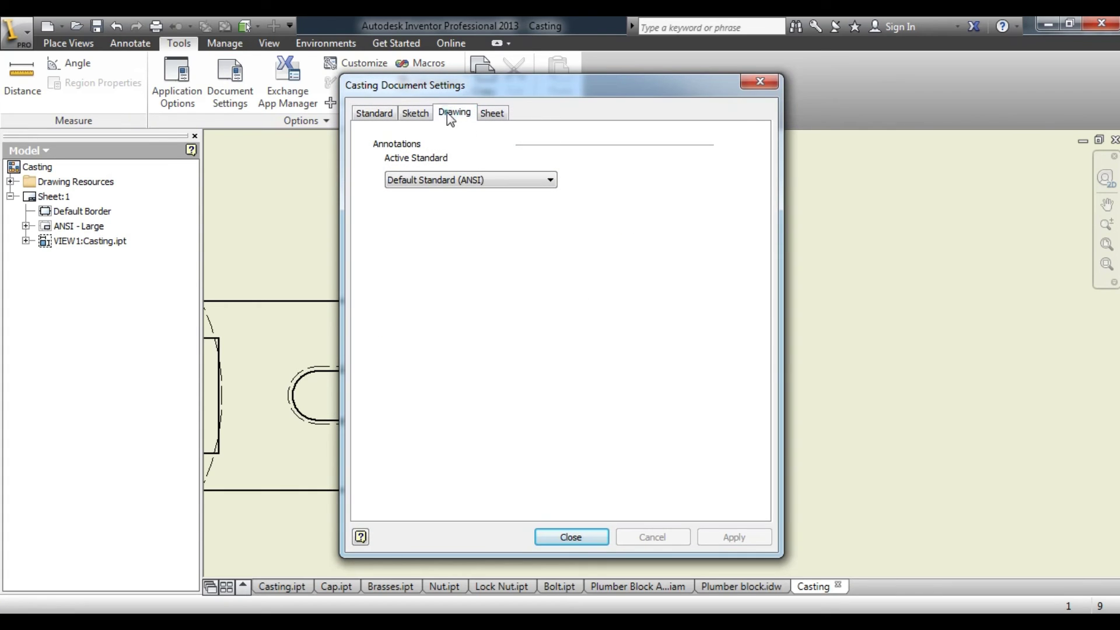
Browse the Document Settings pages (Sketch, Drawing, Sheet) and close without changes.
{"action": "left_click", "coordinate": [447, 112]}
{"action": "left_click", "coordinate": [375, 114]}
{"action": "left_click", "coordinate": [416, 116]}
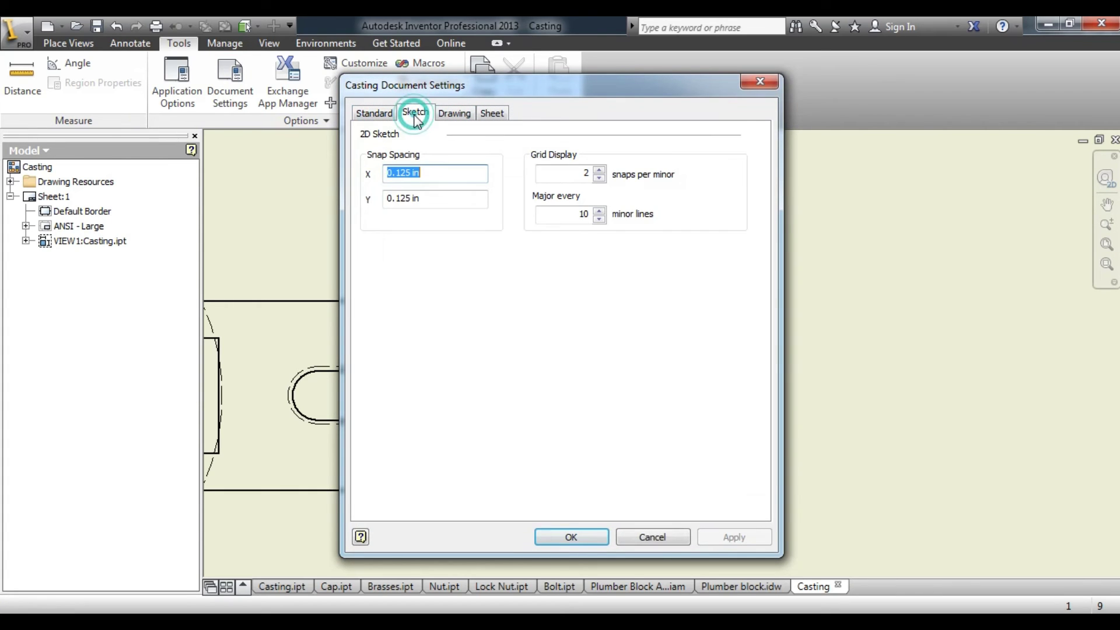
{"action": "left_click", "coordinate": [445, 115]}
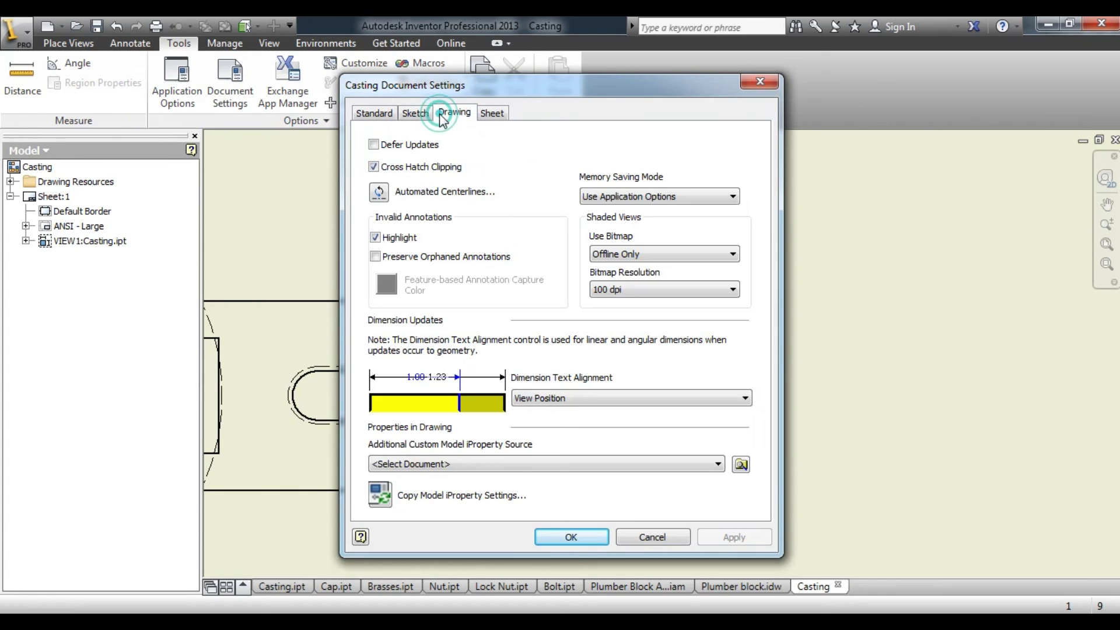
{"action": "left_click", "coordinate": [486, 113]}
{"action": "left_click", "coordinate": [760, 82]}
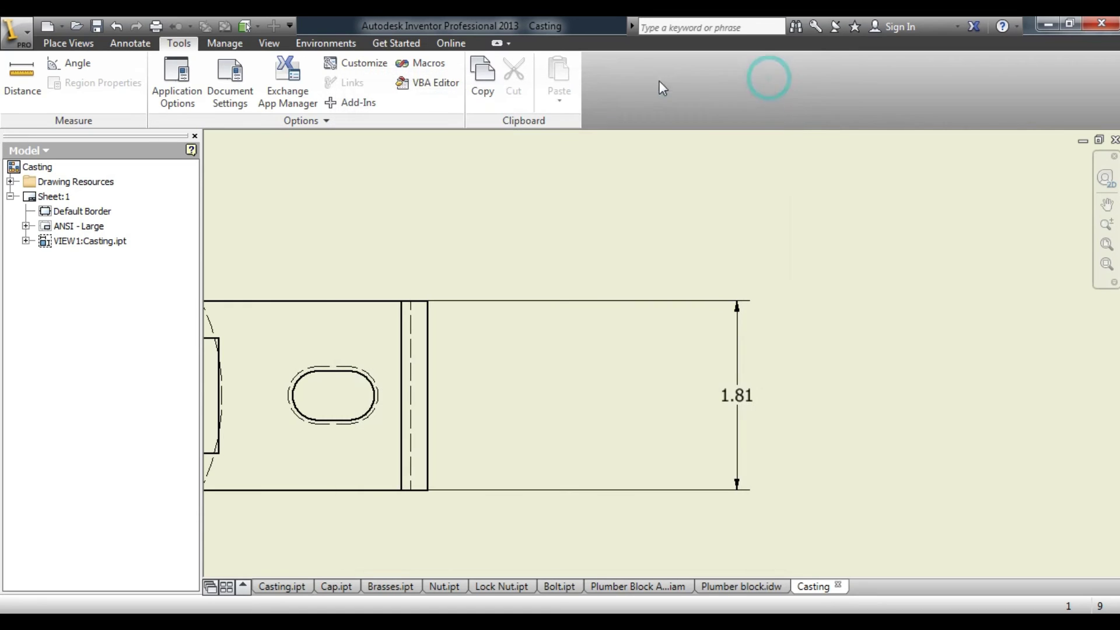
Set the drawing's Active Standard to Default Standard (ANSI-mm) and apply it.
{"action": "left_click", "coordinate": [242, 94]}
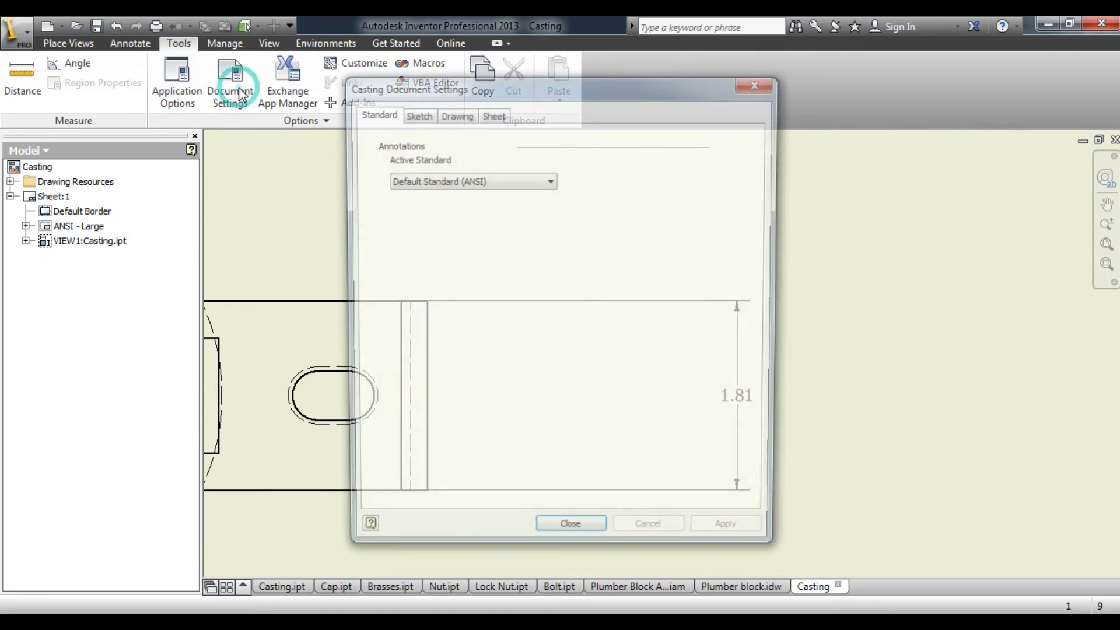
{"action": "left_click", "coordinate": [488, 179]}
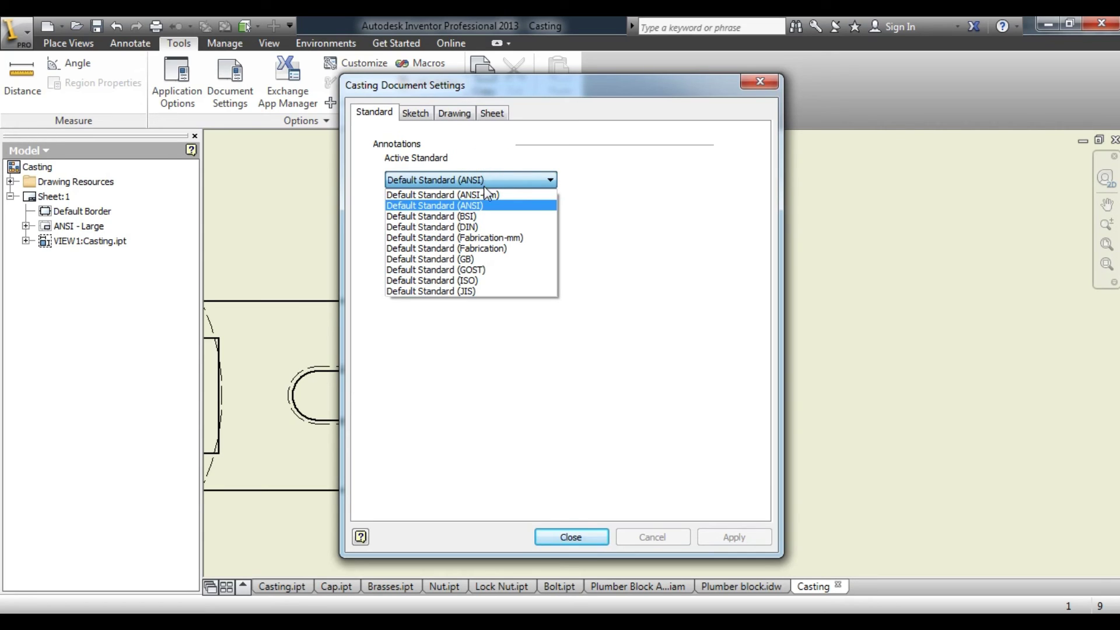
{"action": "left_click", "coordinate": [473, 194]}
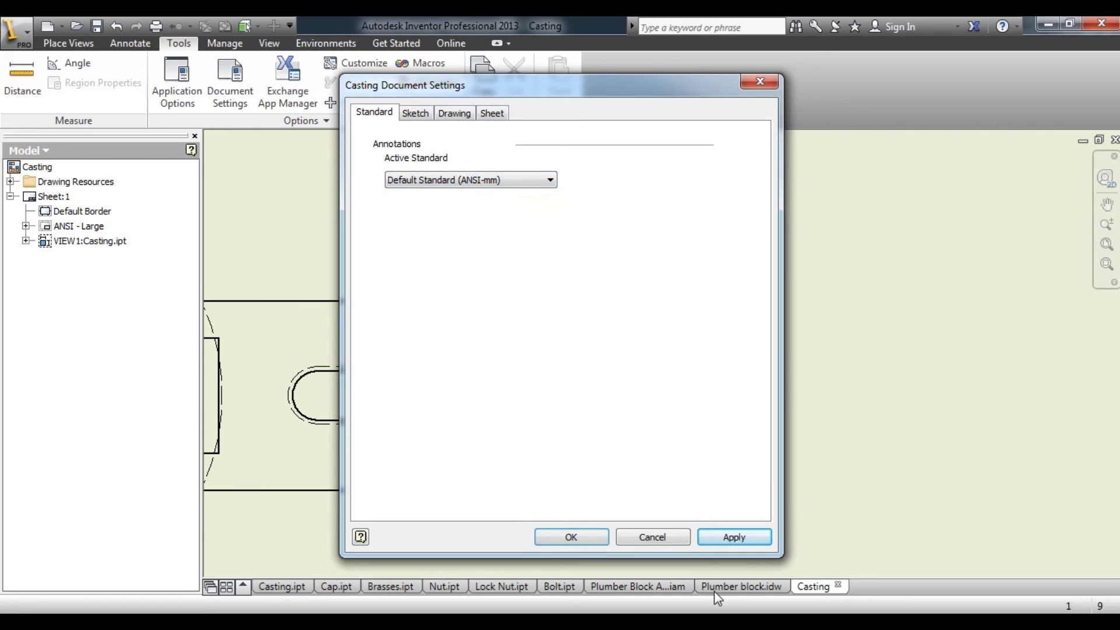
{"action": "left_click", "coordinate": [748, 542]}
{"action": "left_click", "coordinate": [573, 535]}
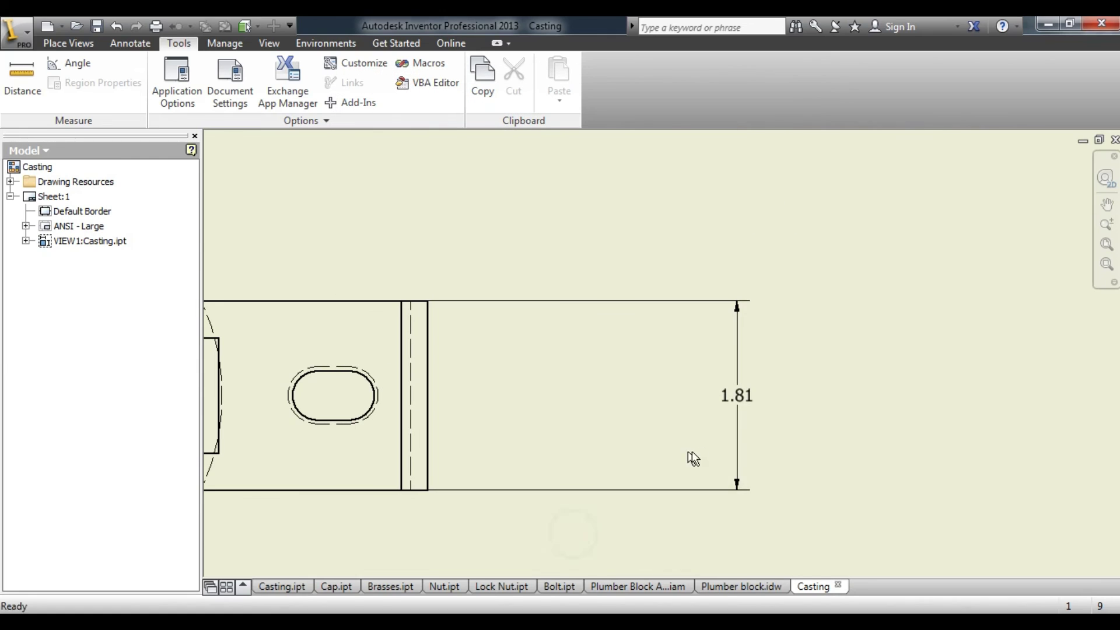
Delete the 1.81 dimension from the top view.
{"action": "left_click", "coordinate": [740, 391]}
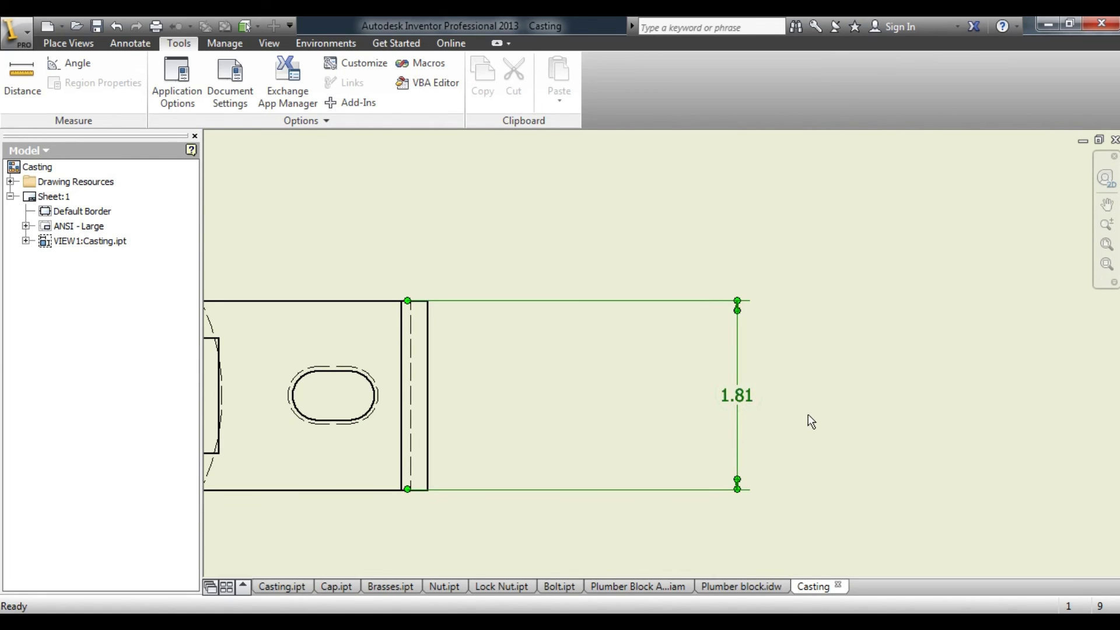
{"action": "key", "text": "Delete"}
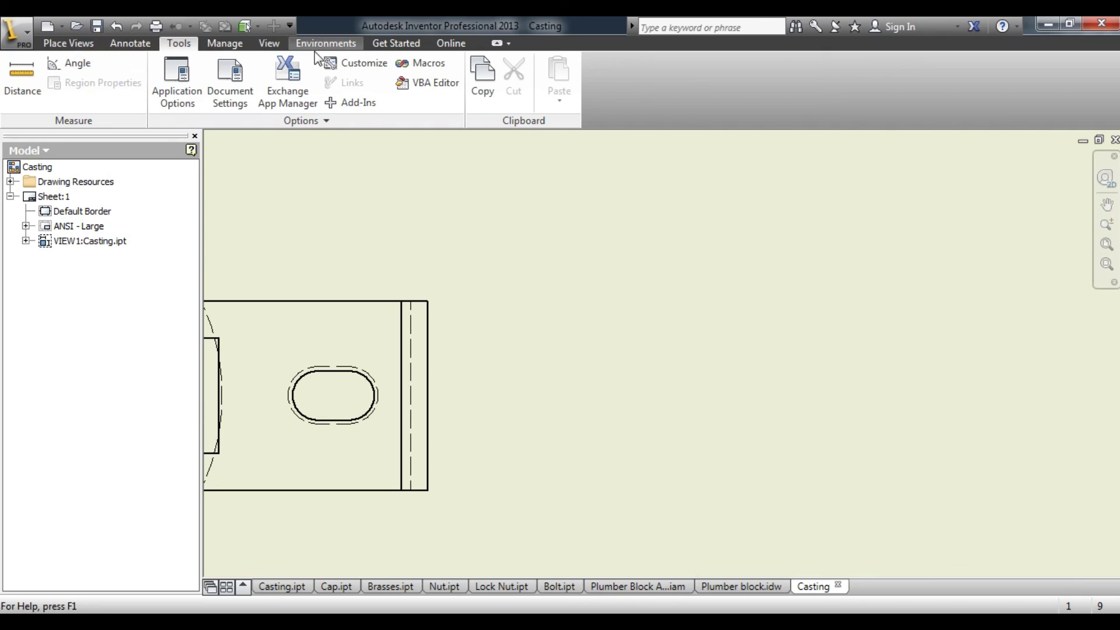
Dimension the top view's overall depth as 46.00 between its long edges.
{"action": "left_click", "coordinate": [66, 43]}
{"action": "left_click", "coordinate": [131, 43]}
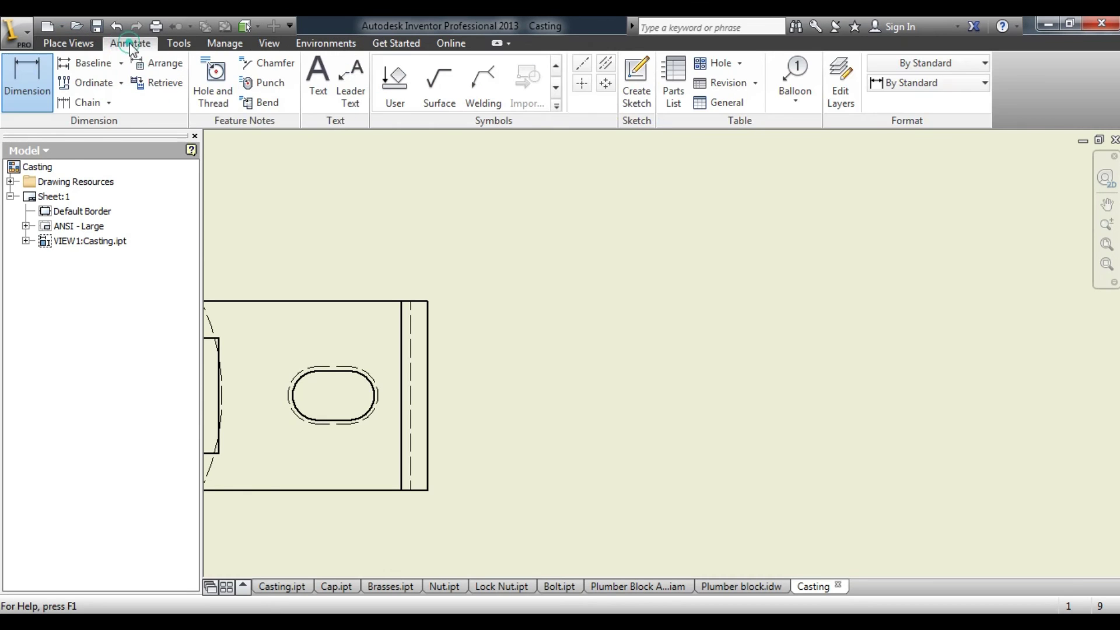
{"action": "left_click", "coordinate": [28, 80]}
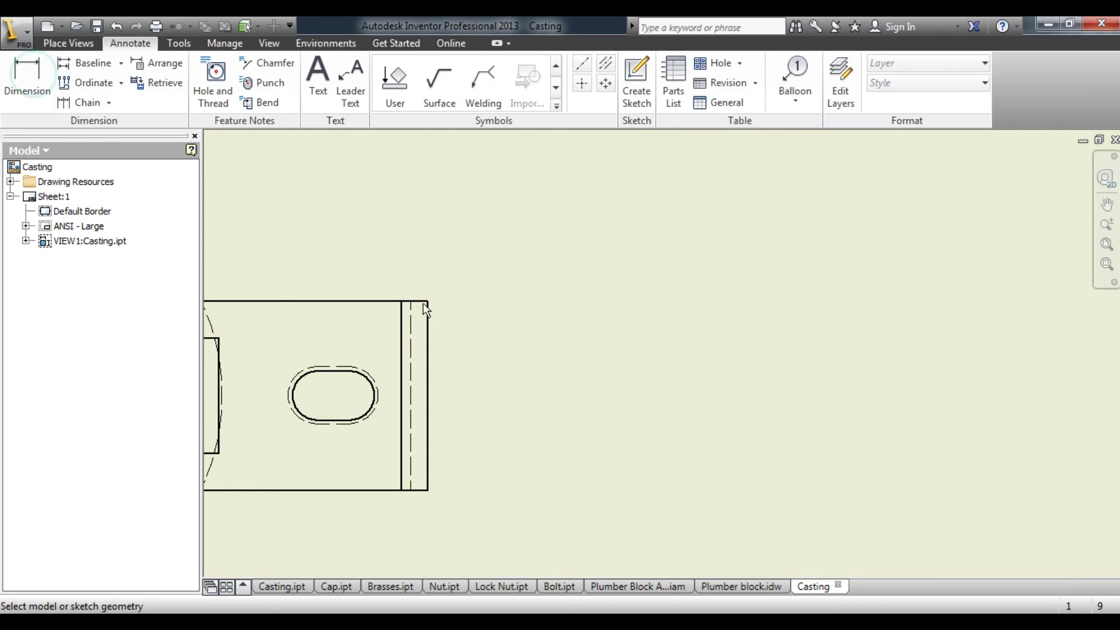
{"action": "left_click", "coordinate": [359, 301]}
{"action": "left_click", "coordinate": [369, 489]}
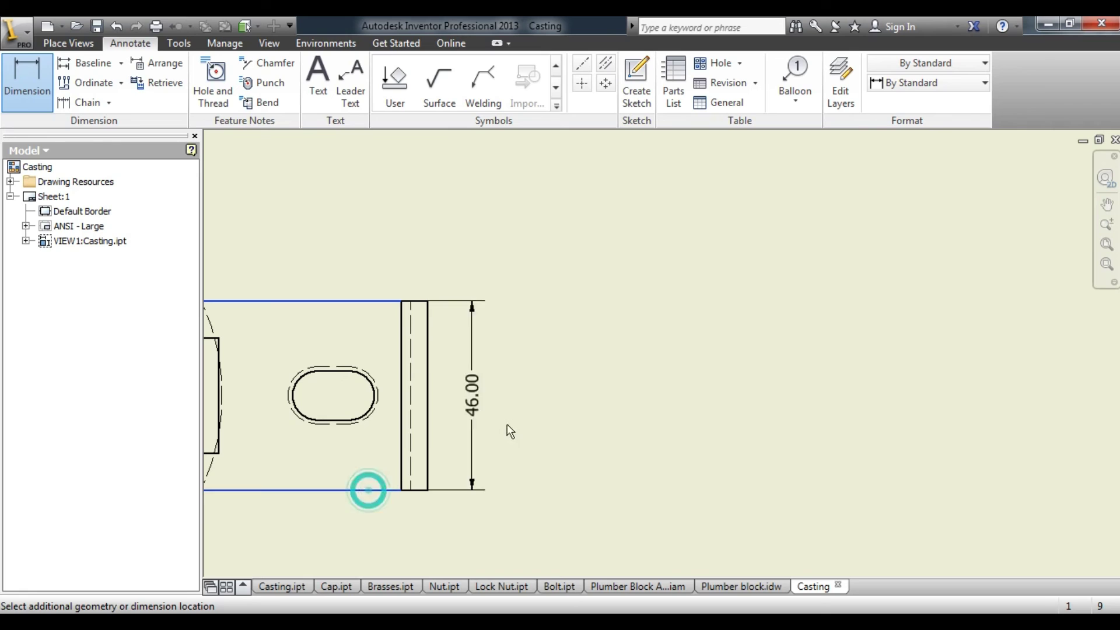
{"action": "left_click", "coordinate": [528, 414]}
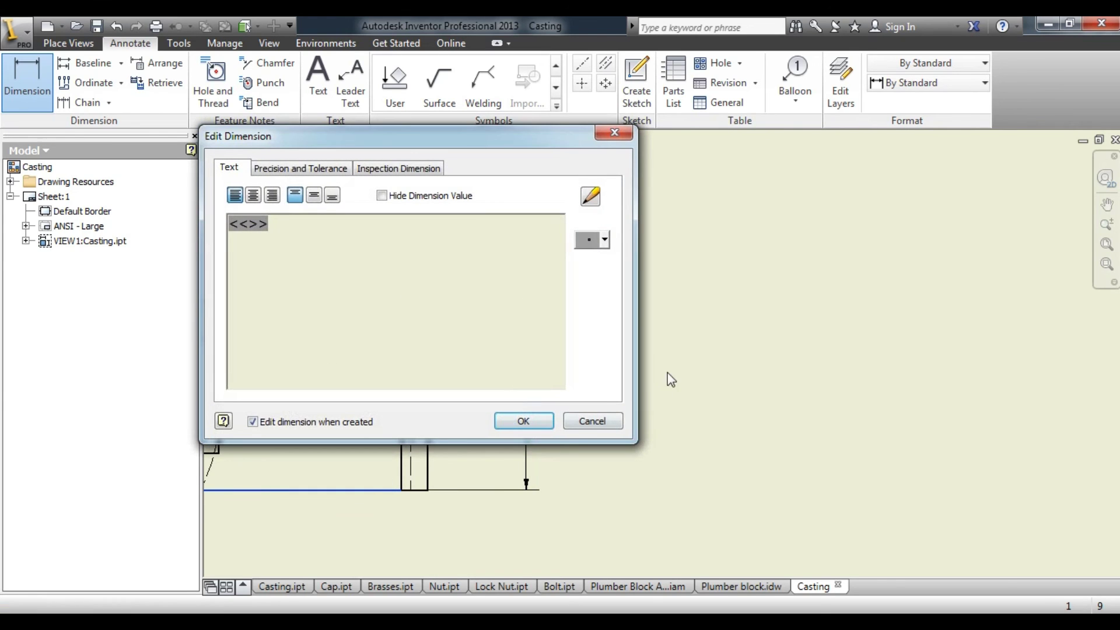
{"action": "left_click", "coordinate": [523, 421]}
{"action": "scroll", "coordinate": [855, 391], "scroll_direction": "down", "scroll_amount": 5}
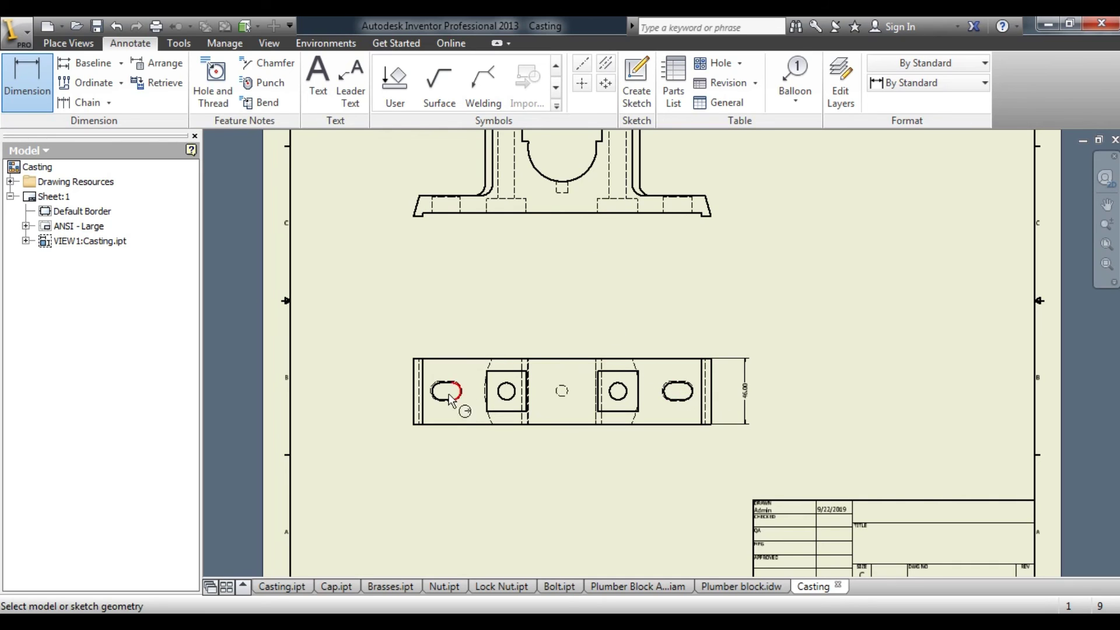
Add the 208.00 overall length above the view and R6.00 radius on the left slot.
{"action": "left_click", "coordinate": [413, 388]}
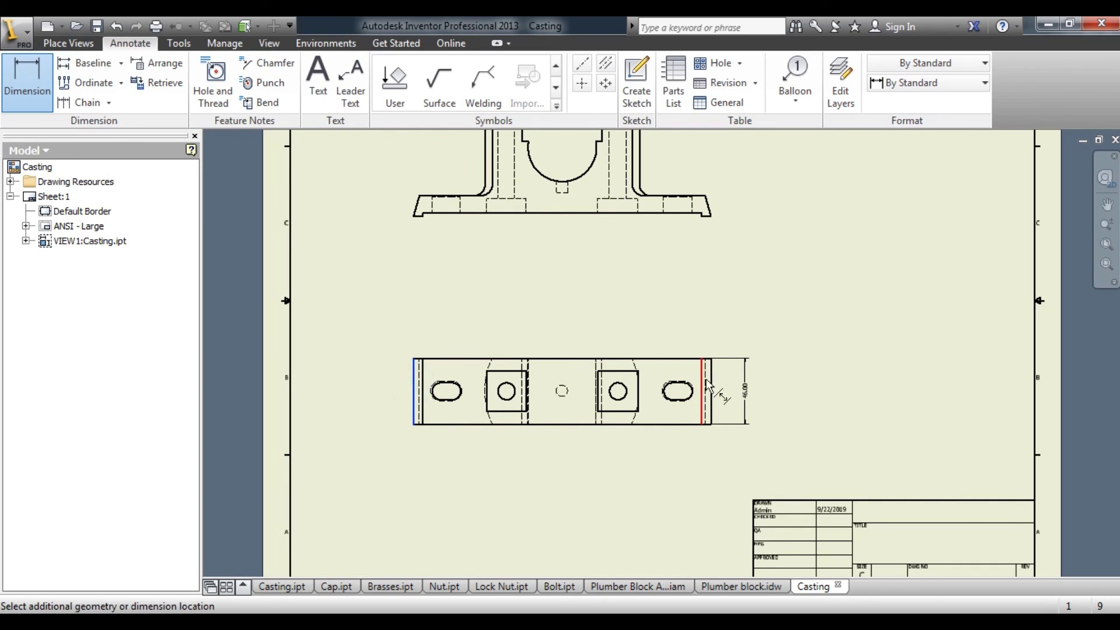
{"action": "left_click", "coordinate": [711, 383]}
{"action": "left_click", "coordinate": [602, 279]}
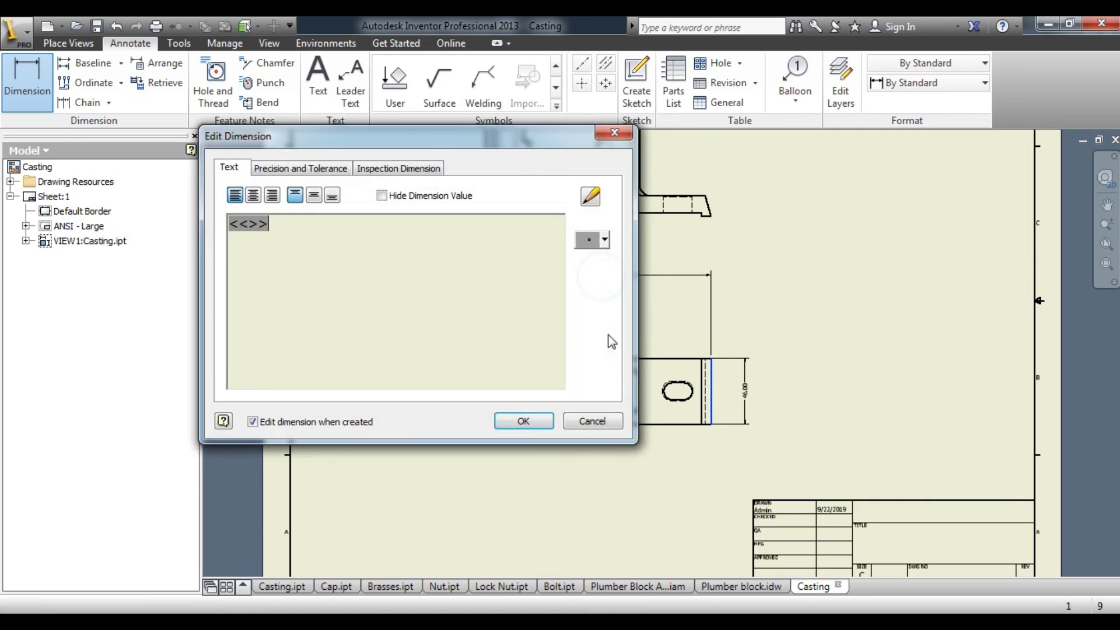
{"action": "left_click", "coordinate": [524, 424]}
{"action": "scroll", "coordinate": [629, 354], "scroll_direction": "down", "scroll_amount": 3}
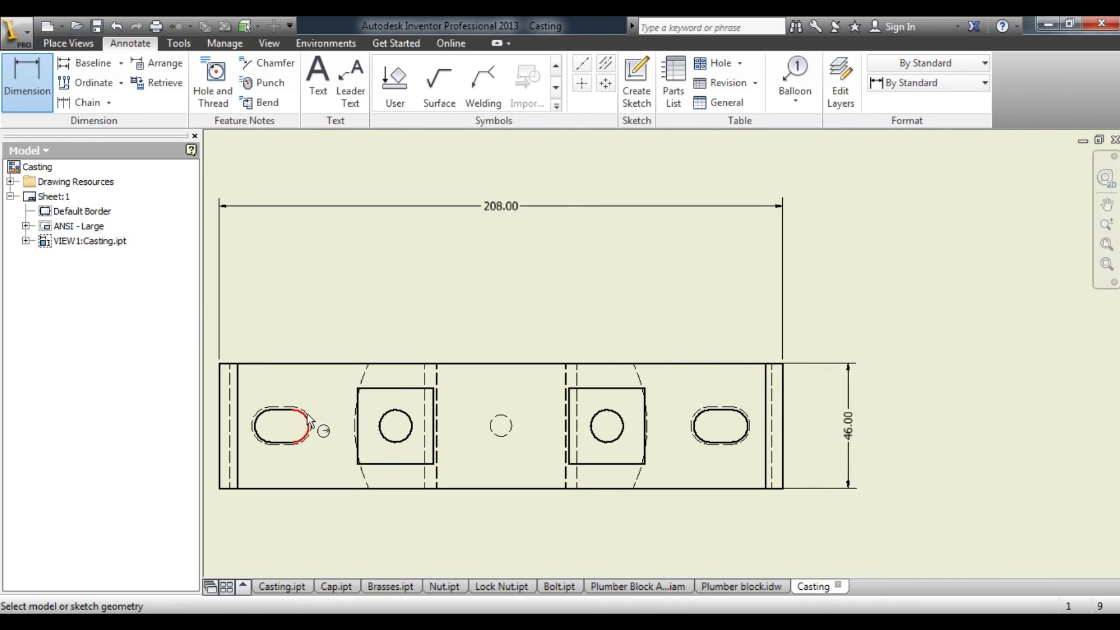
{"action": "left_click", "coordinate": [342, 313]}
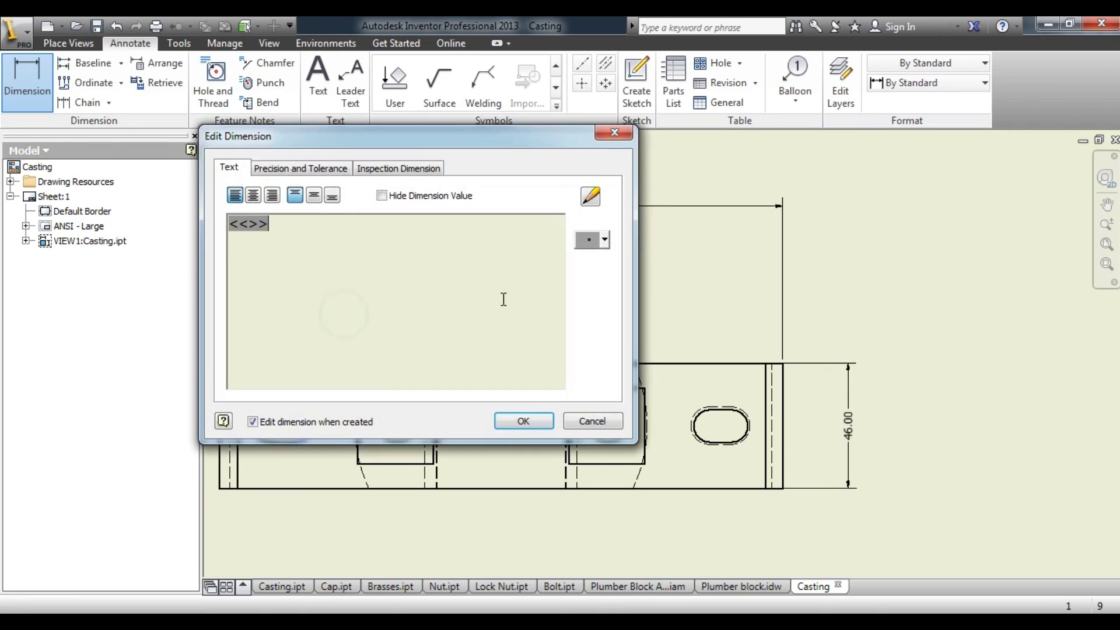
{"action": "left_click", "coordinate": [523, 423]}
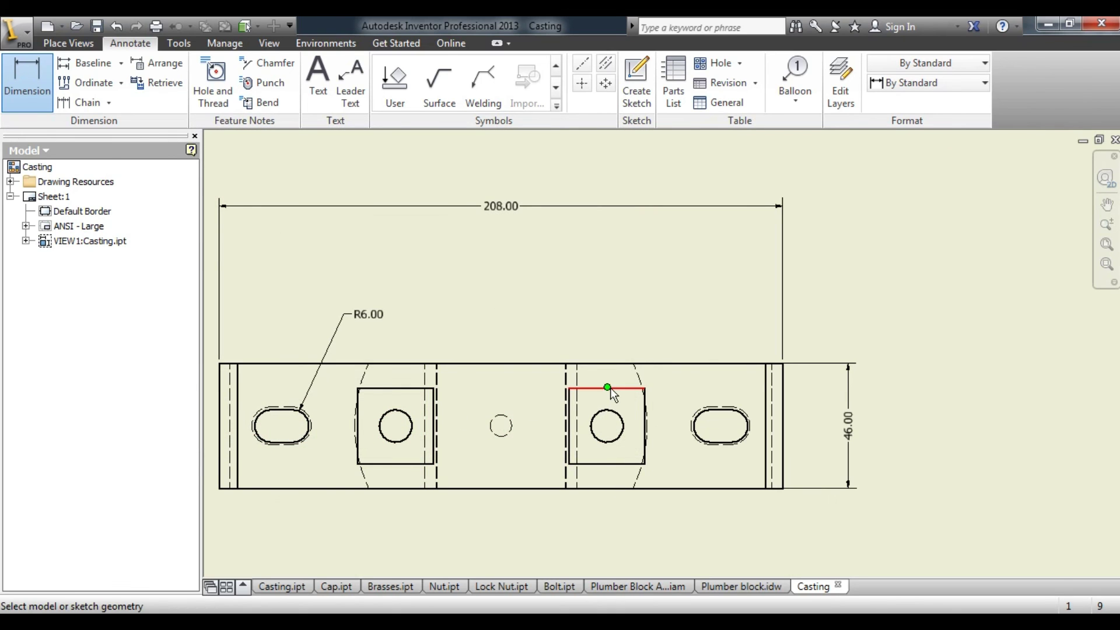
Dimension the right square as 28.00 between its top and bottom edges.
{"action": "left_click", "coordinate": [610, 463]}
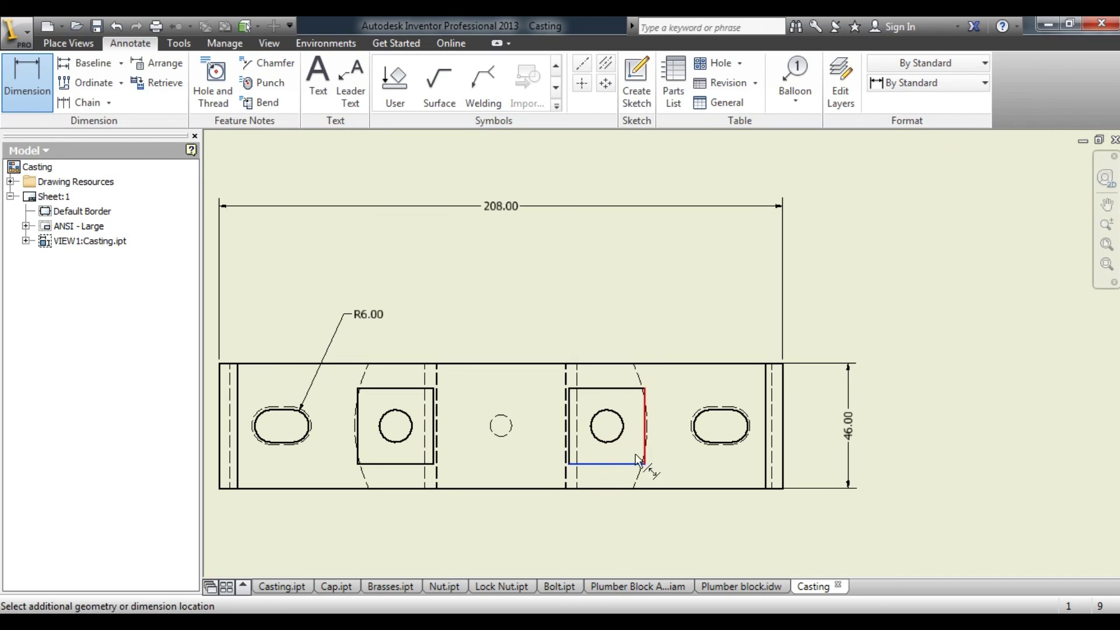
{"action": "left_click", "coordinate": [606, 388]}
{"action": "left_click", "coordinate": [676, 437]}
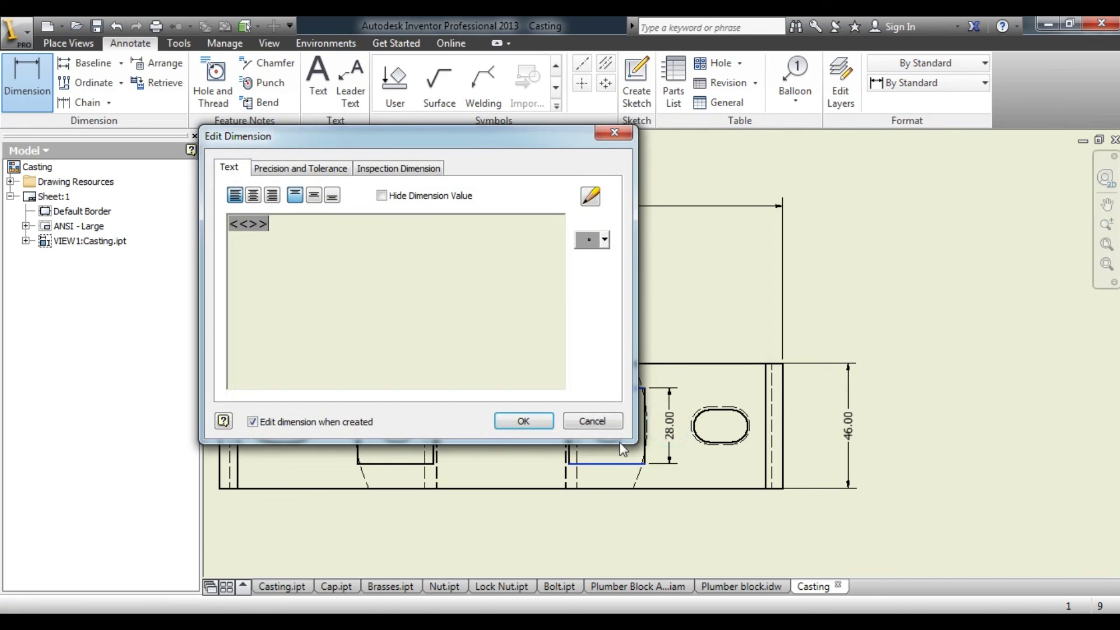
{"action": "left_click", "coordinate": [520, 420]}
{"action": "scroll", "coordinate": [716, 294], "scroll_direction": "down", "scroll_amount": 2}
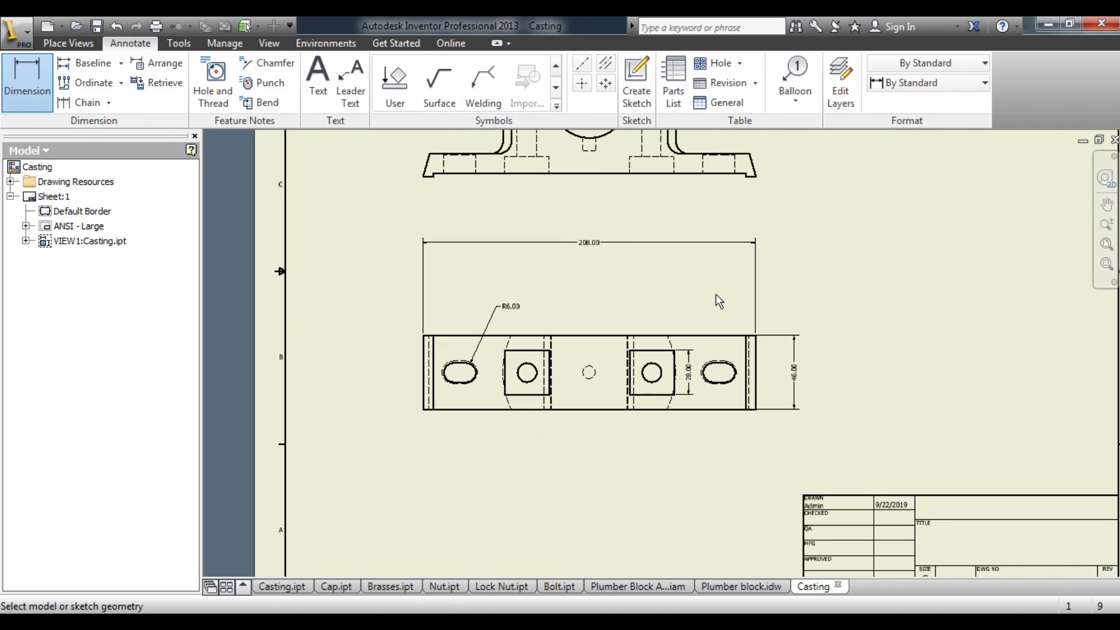
{"action": "scroll", "coordinate": [570, 377], "scroll_direction": "down", "scroll_amount": 2}
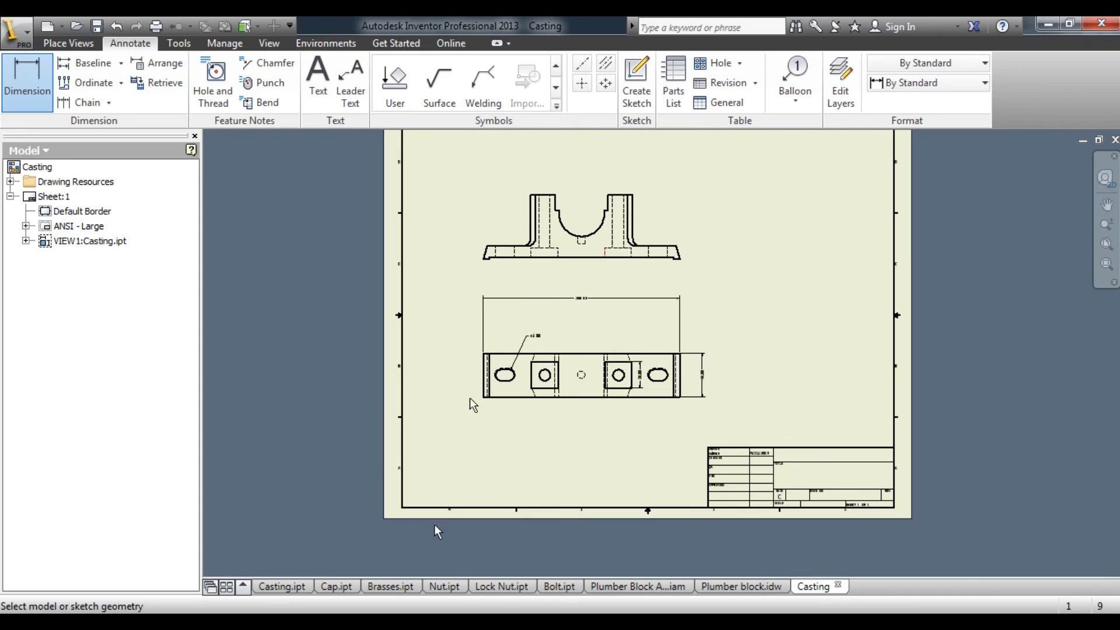